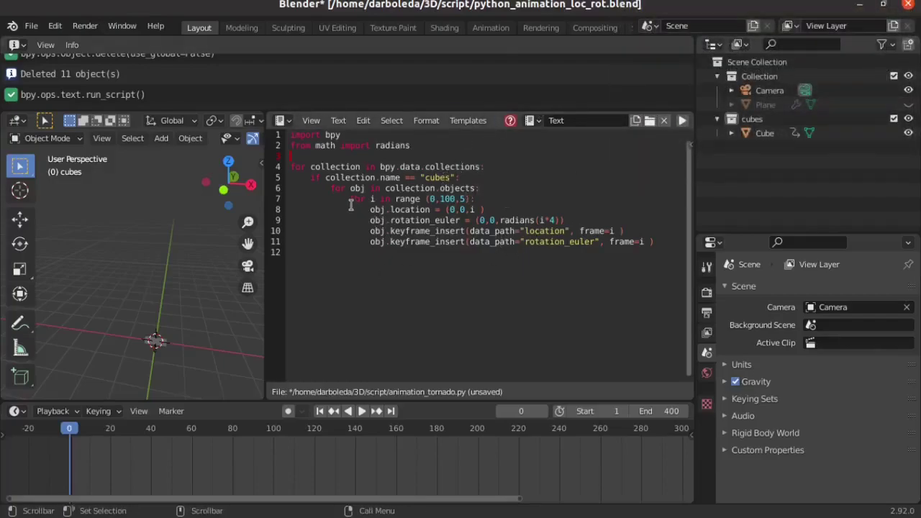
Highlight the script's for-range loop and its location and rotation_euler keyframe_insert lines.
{"action": "left_click_drag", "start_coordinate": [351, 199], "coordinate": [491, 204]}
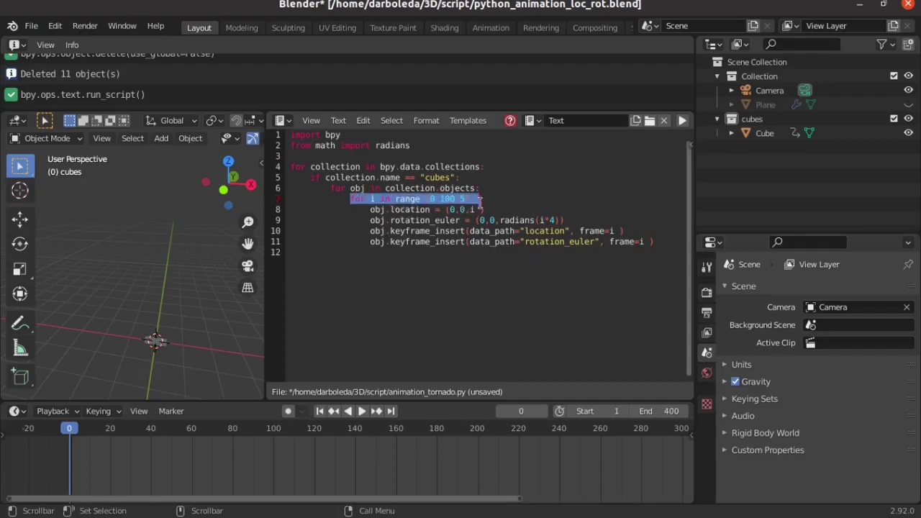
{"action": "left_click", "coordinate": [414, 204]}
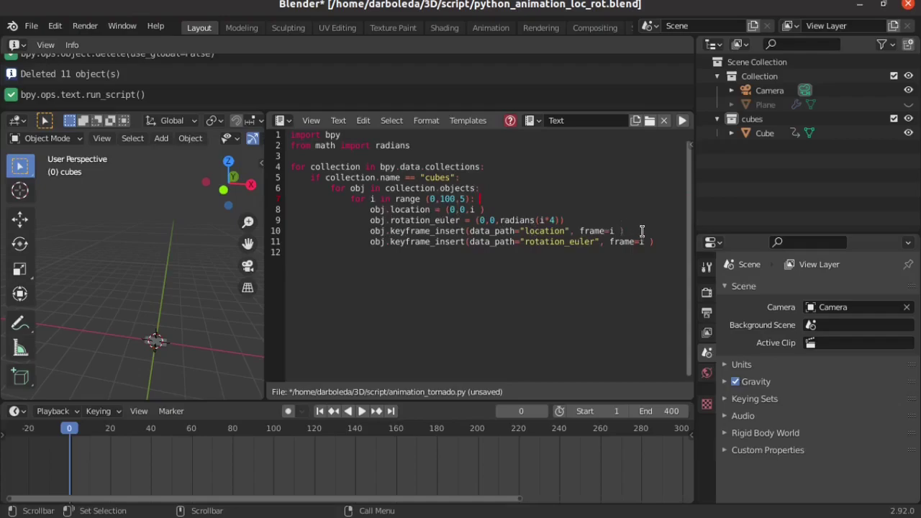
{"action": "mouse_move", "coordinate": [642, 231]}
{"action": "left_mouse_down"}
{"action": "mouse_move", "coordinate": [365, 231]}
{"action": "mouse_move", "coordinate": [496, 210]}
{"action": "left_mouse_up"}
{"action": "left_click_drag", "start_coordinate": [370, 220], "coordinate": [449, 221]}
{"action": "double_click", "coordinate": [425, 221]}
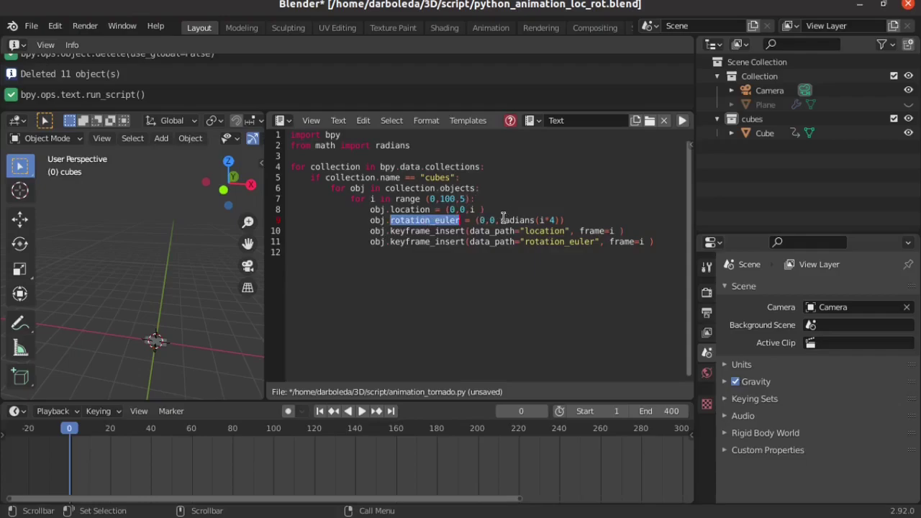
{"action": "left_click_drag", "start_coordinate": [500, 221], "coordinate": [560, 221]}
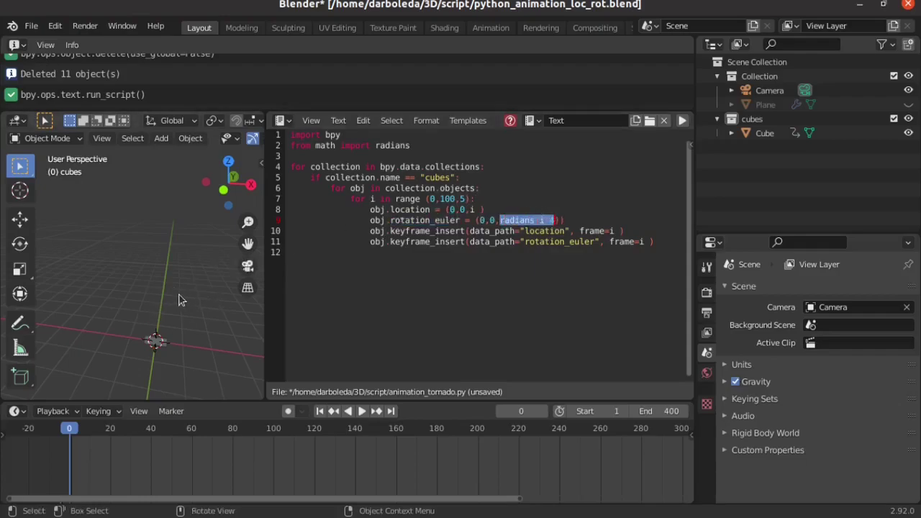
{"action": "double_click", "coordinate": [420, 241]}
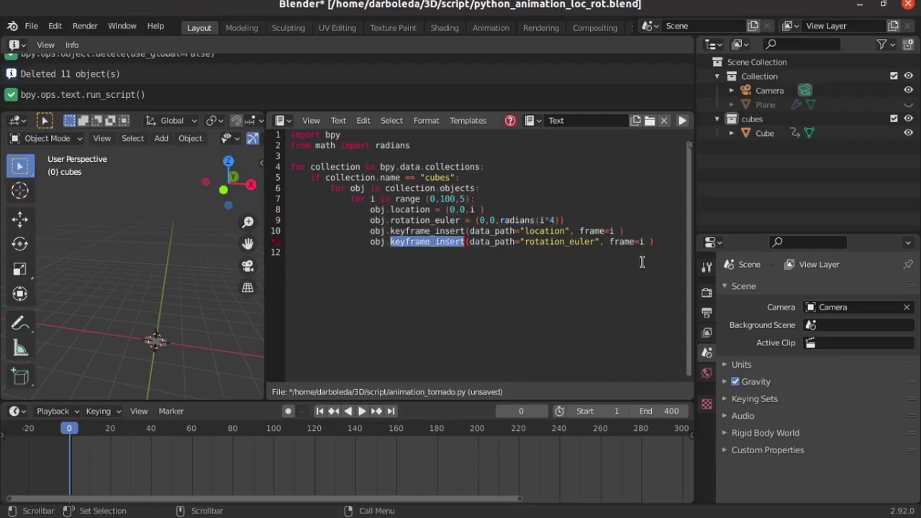
{"action": "double_click", "coordinate": [560, 242]}
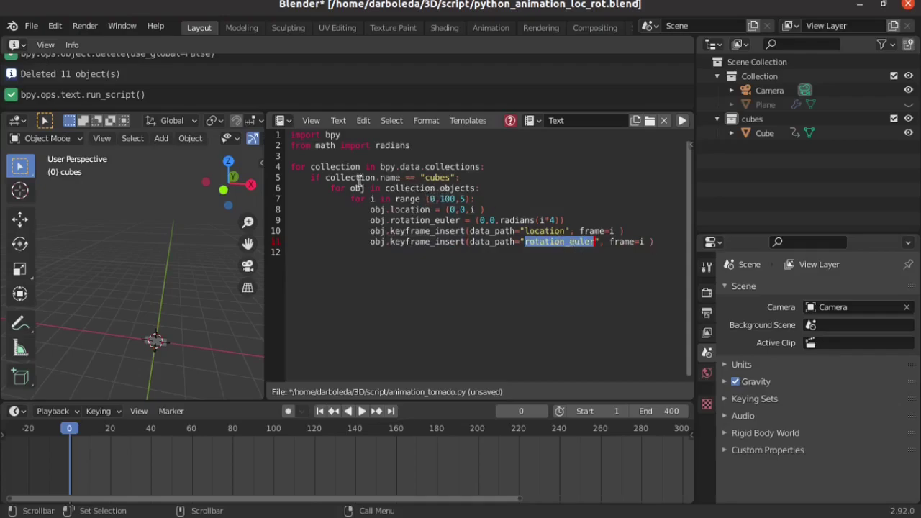
Point out the 'cubes' collection referenced on lines 4–5 of the script.
{"action": "left_click", "coordinate": [326, 159]}
{"action": "double_click", "coordinate": [326, 166]}
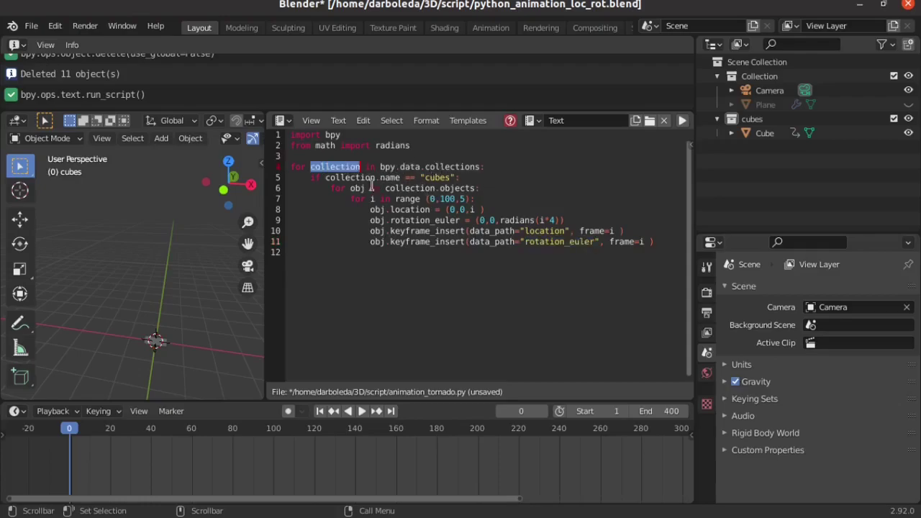
{"action": "left_click", "coordinate": [370, 179]}
{"action": "double_click", "coordinate": [438, 177]}
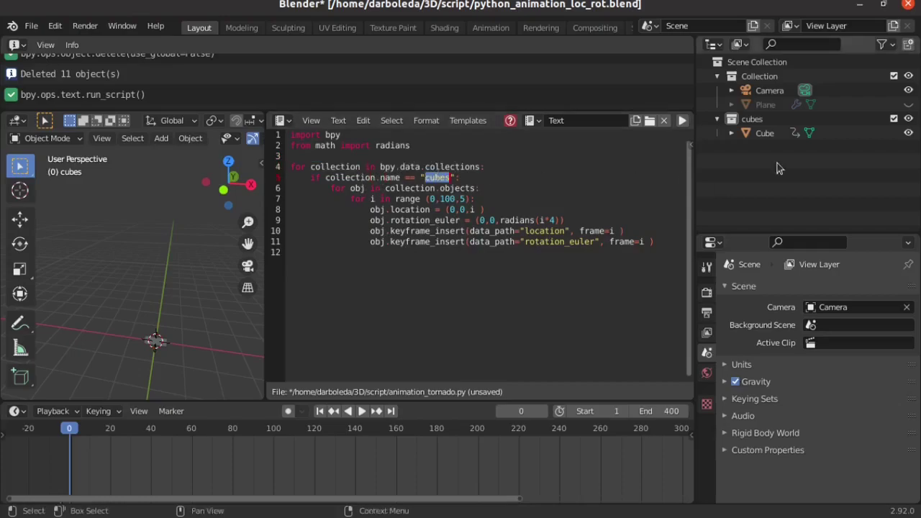
Select the Cube in the cubes collection and delete all of its keyframes.
{"action": "left_click", "coordinate": [753, 121]}
{"action": "left_click", "coordinate": [762, 134]}
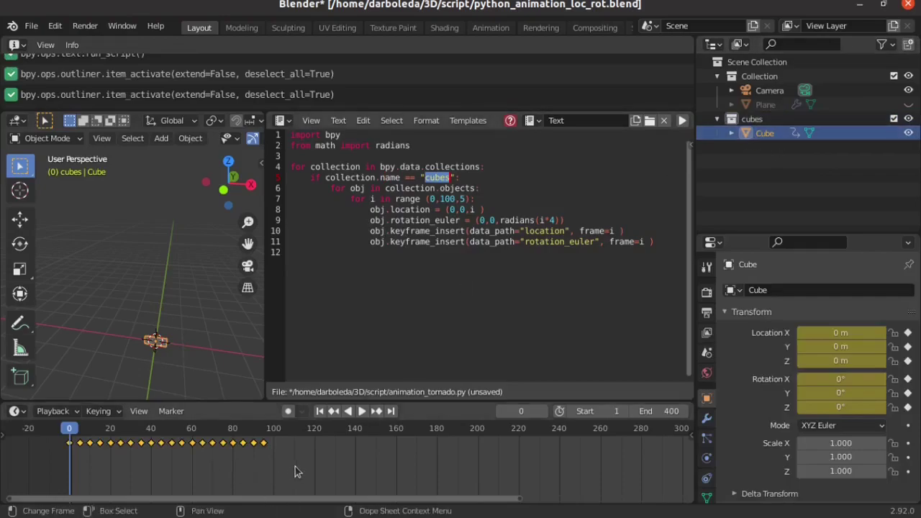
{"action": "left_click_drag", "start_coordinate": [298, 465], "coordinate": [42, 434]}
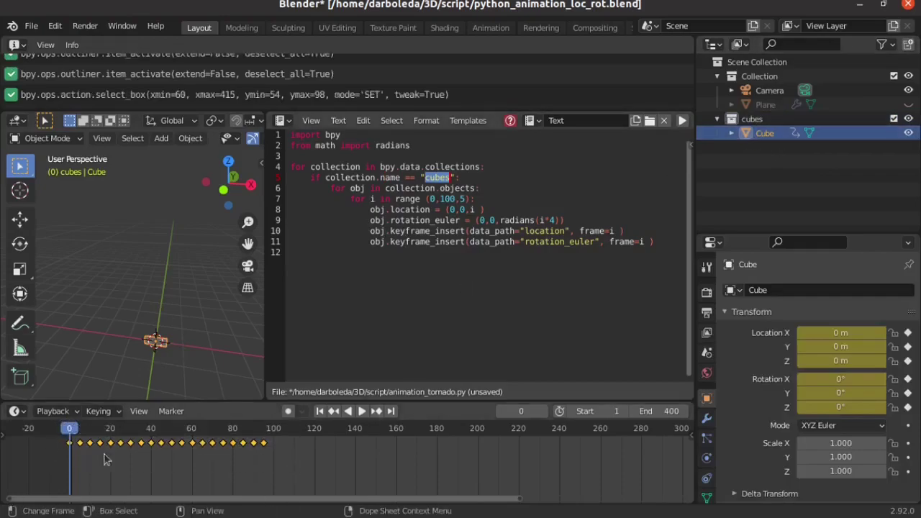
{"action": "key", "text": "x"}
{"action": "left_click", "coordinate": [141, 457]}
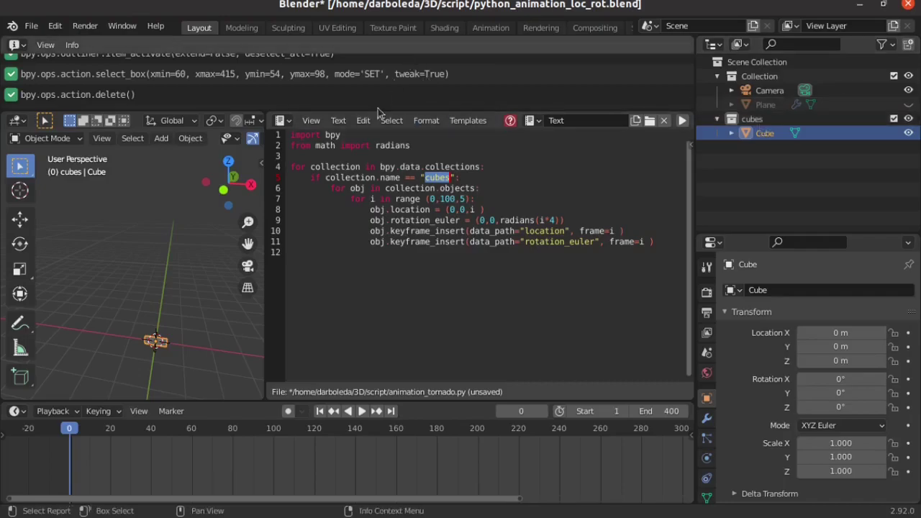
Run the script and select the Cube to show its keyframes every 5 frames from 0 to 95.
{"action": "double_click", "coordinate": [386, 147]}
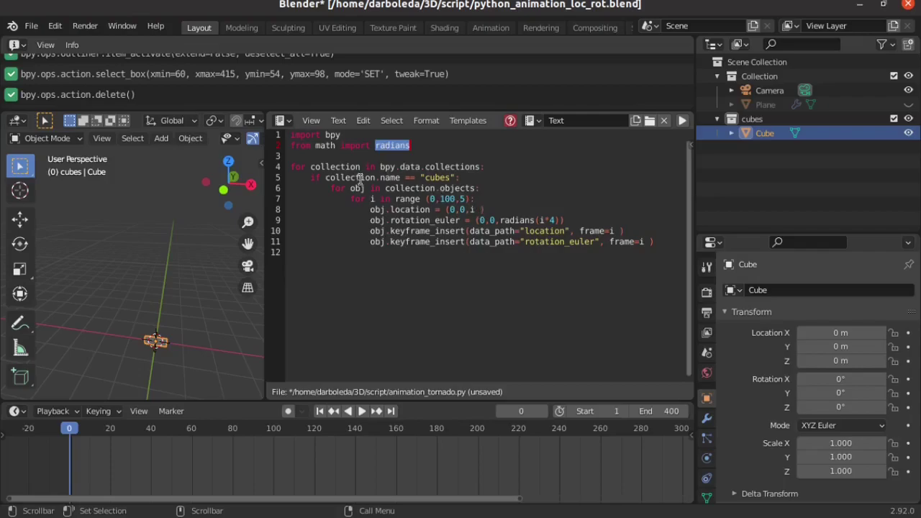
{"action": "left_click_drag", "start_coordinate": [655, 242], "coordinate": [489, 165]}
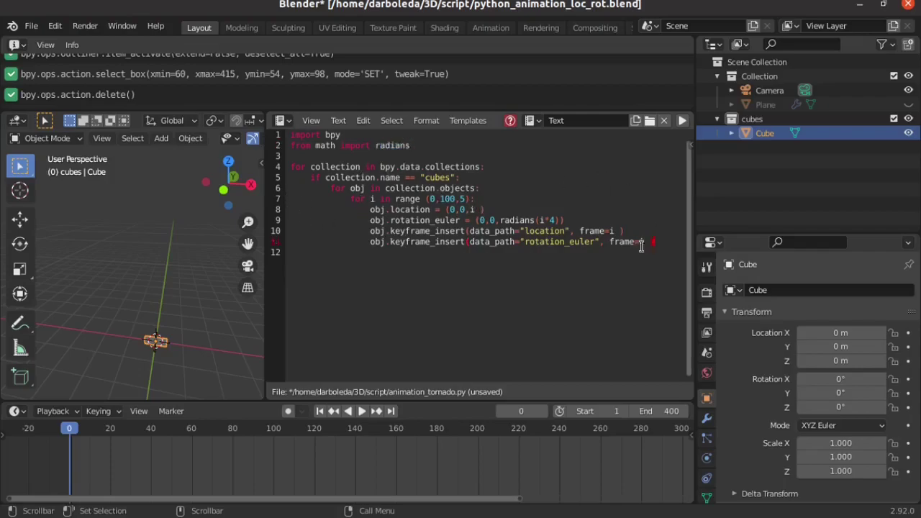
{"action": "left_click", "coordinate": [488, 165]}
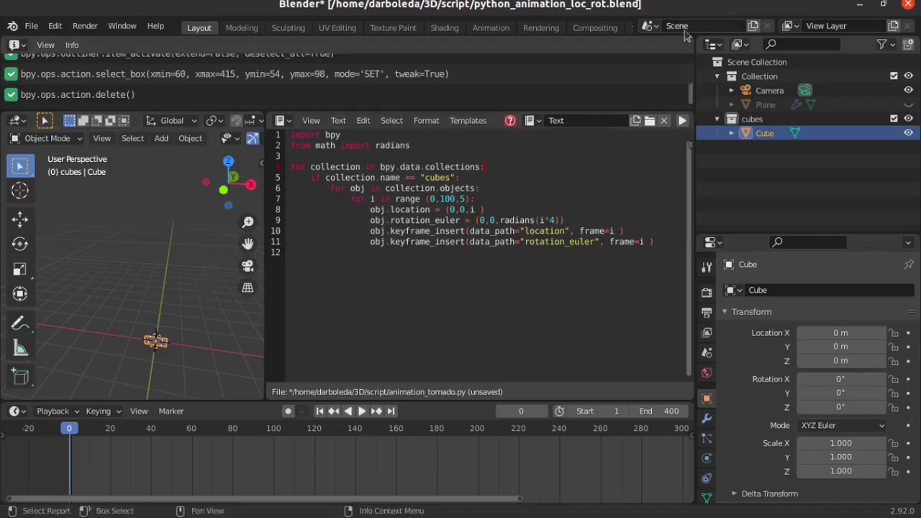
{"action": "left_click", "coordinate": [682, 122]}
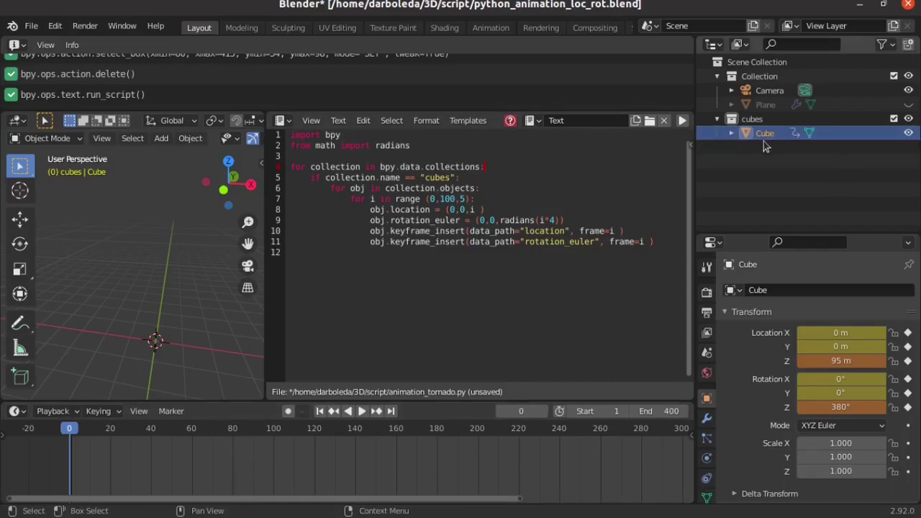
{"action": "left_click", "coordinate": [761, 135]}
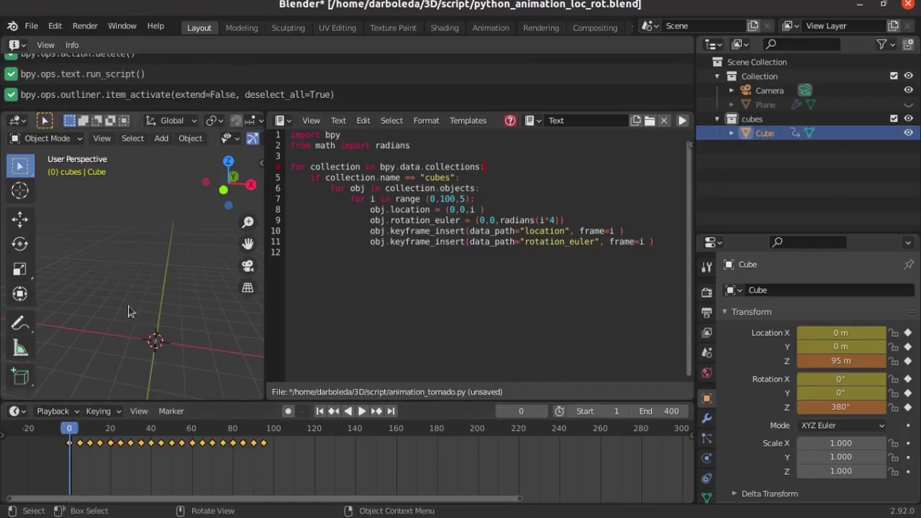
Play the Cube's rising spin, then return to frame 1 and orbit the view.
{"action": "key", "text": "space"}
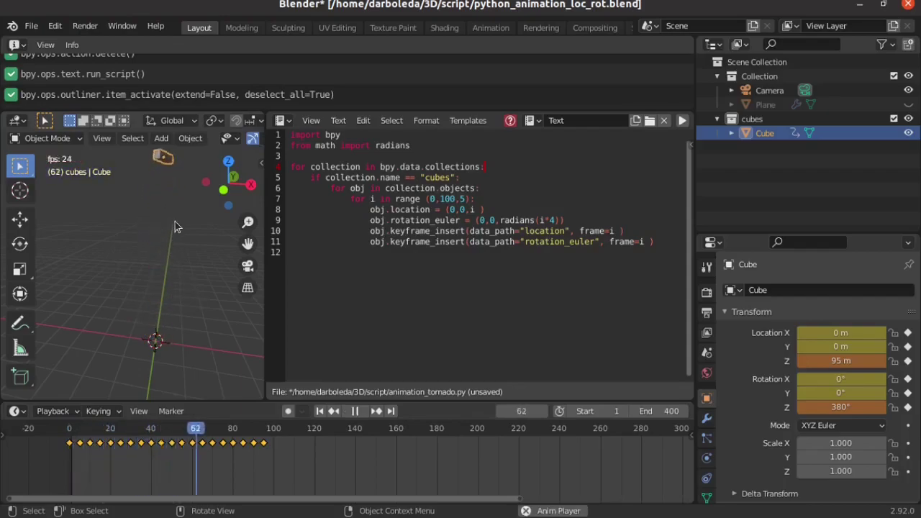
{"action": "key", "text": "space"}
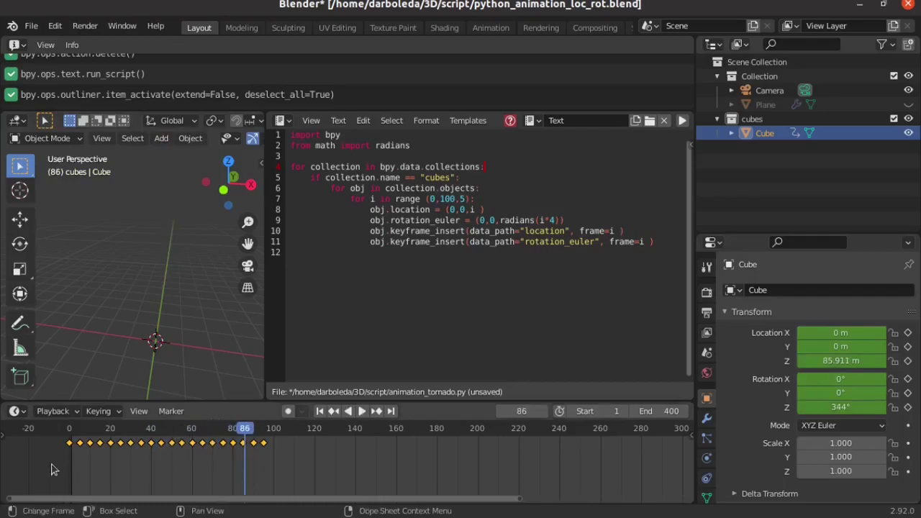
{"action": "left_click", "coordinate": [71, 434]}
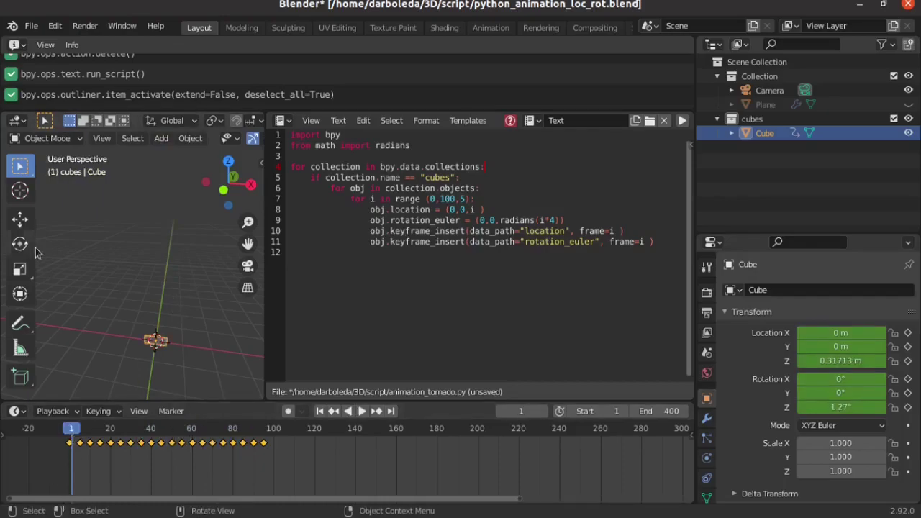
{"action": "mouse_move", "coordinate": [150, 301]}
{"action": "middle_mouse_down"}
{"action": "mouse_move", "coordinate": [170, 328]}
{"action": "mouse_move", "coordinate": [161, 306]}
{"action": "middle_mouse_up"}
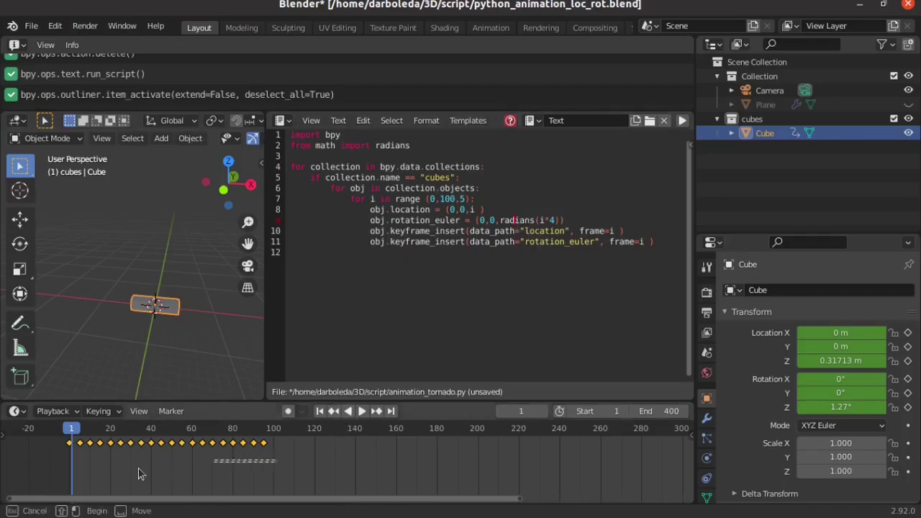
Delete the Cube's keyframes again and set the Y rotation on line 9 to radians(i*2).
{"action": "left_click_drag", "start_coordinate": [277, 462], "coordinate": [34, 445]}
{"action": "key", "text": "Delete"}
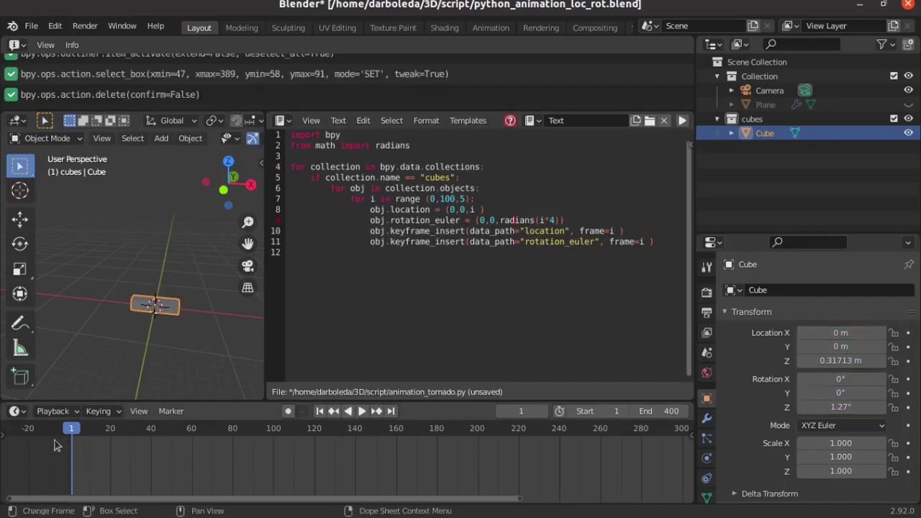
{"action": "left_click", "coordinate": [501, 231]}
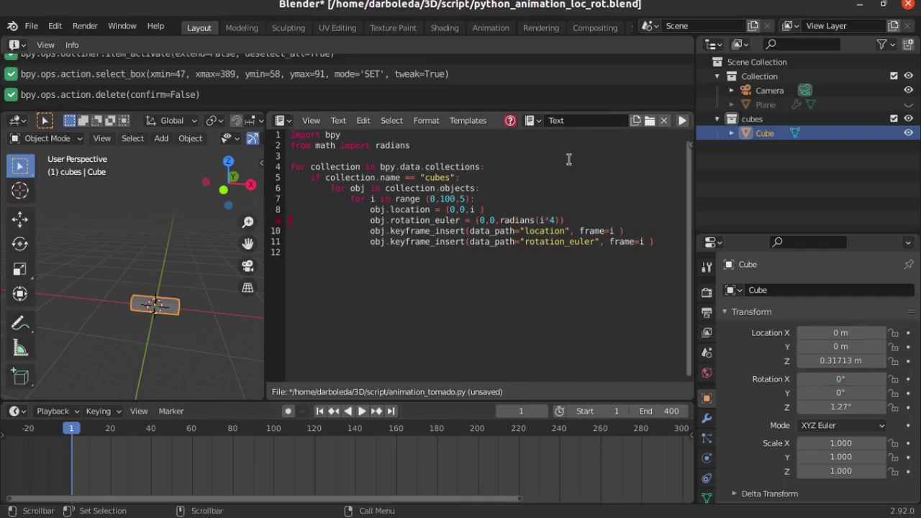
{"action": "key", "text": "shift+Left"}
{"action": "key", "text": "shift+Left"}
{"action": "key", "text": "shift+Left"}
{"action": "key", "text": "shift+Left"}
{"action": "key", "text": "shift+Left"}
{"action": "key", "text": "shift+Left"}
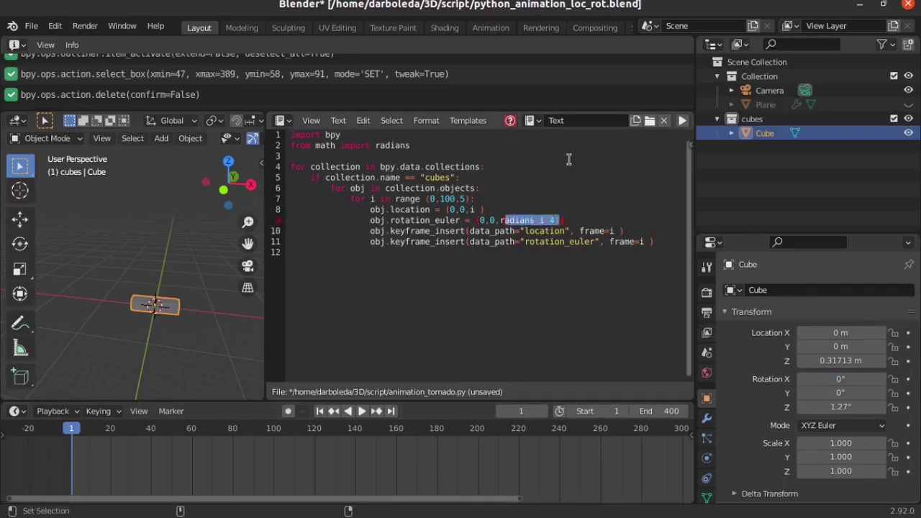
{"action": "key", "text": "shift+Left"}
{"action": "key", "text": "shift+Left"}
{"action": "key", "text": "shift+Left"}
{"action": "key", "text": "ctrl+c"}
{"action": "key", "text": "Left"}
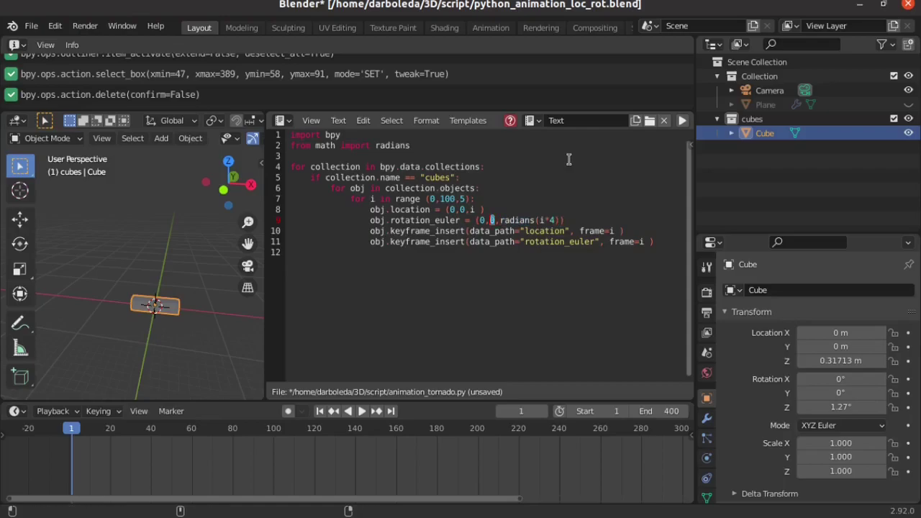
{"action": "key", "text": "BackSpace"}
{"action": "key", "text": "ctrl+v"}
{"action": "key", "text": "BackSpace"}
{"action": "type", "text": "2"}
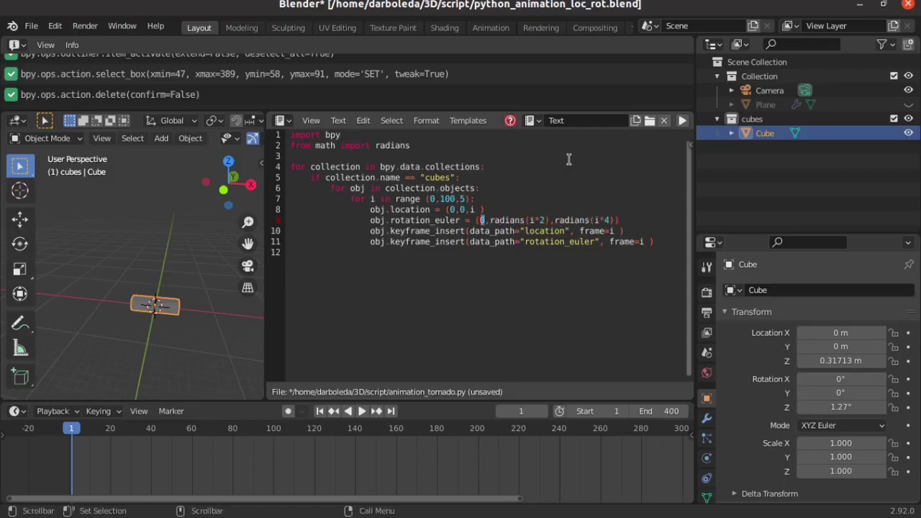
Set the X rotation on line 9 to radians(i*6).
{"action": "key", "text": "Left"}
{"action": "key", "text": "Left"}
{"action": "key", "text": "Left"}
{"action": "key", "text": "BackSpace"}
{"action": "key", "text": "ctrl+v"}
{"action": "key", "text": "BackSpace"}
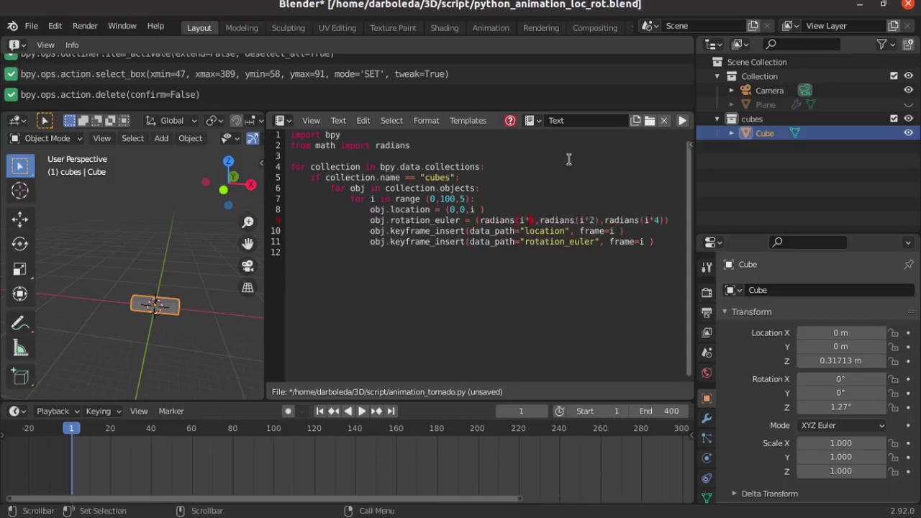
{"action": "type", "text": "6"}
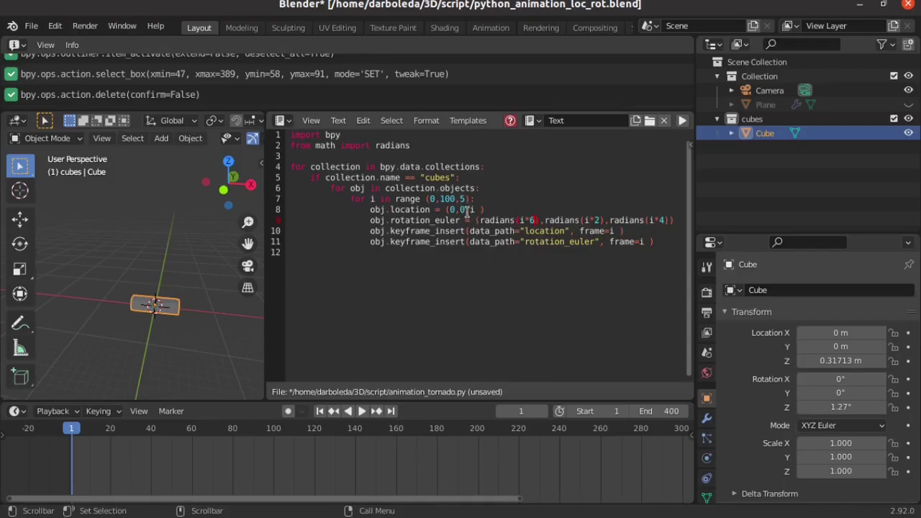
Change the location to (0,i,i), reselect the Cube, and resize the viewport and script editor.
{"action": "left_click", "coordinate": [468, 209]}
{"action": "type", "text": "i"}
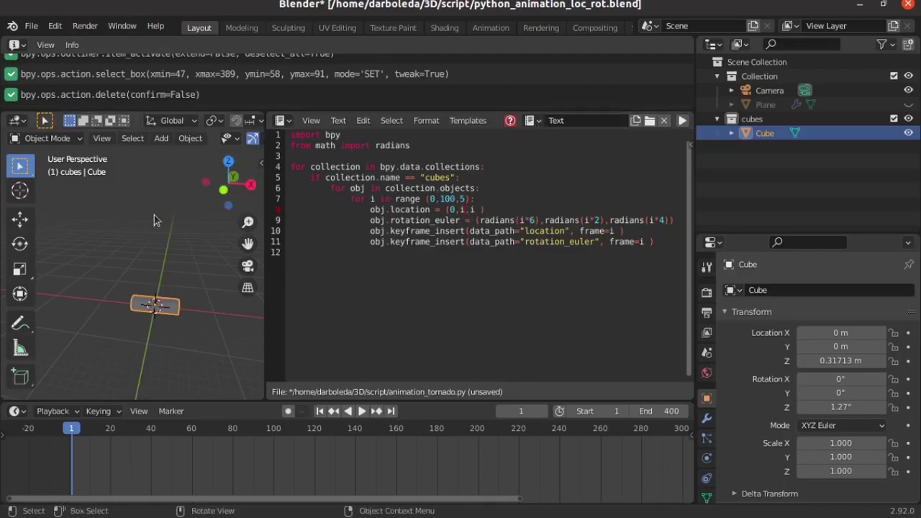
{"action": "scroll", "coordinate": [150, 234], "scroll_direction": "down", "scroll_amount": 3}
{"action": "left_click", "coordinate": [752, 119]}
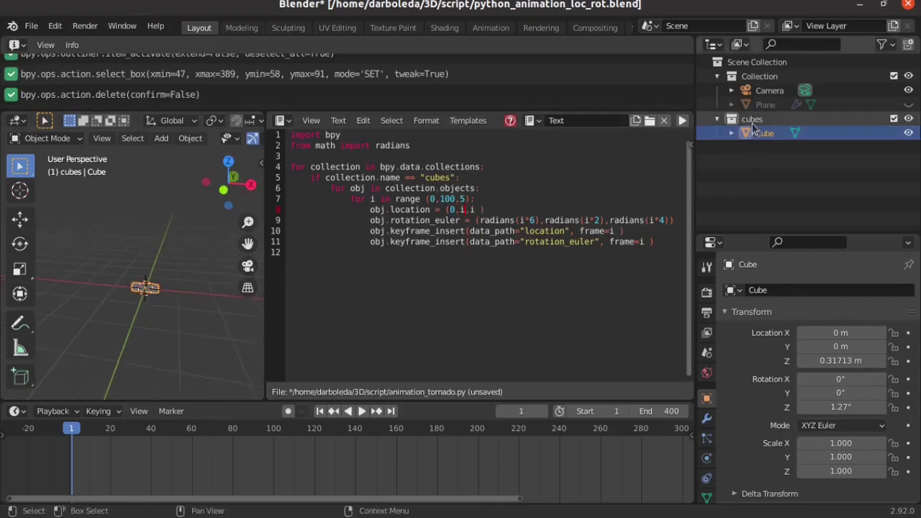
{"action": "left_click", "coordinate": [764, 133]}
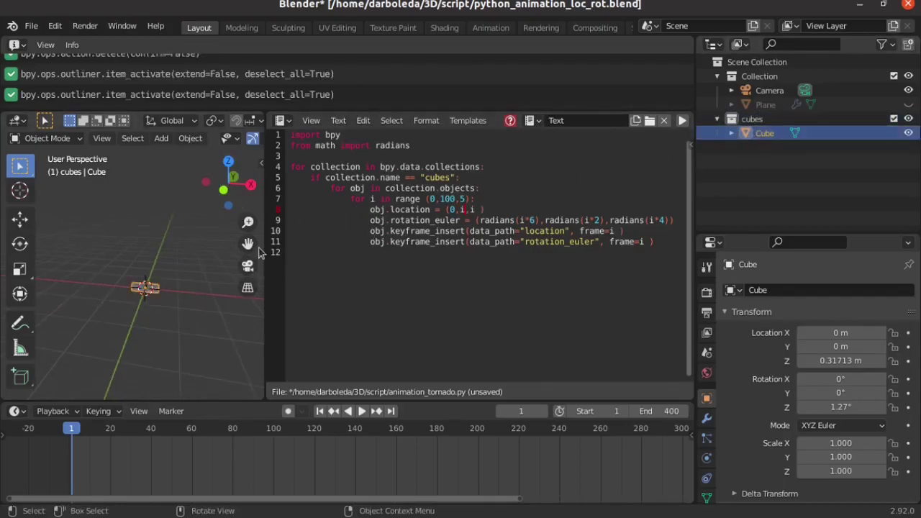
{"action": "left_click_drag", "start_coordinate": [265, 253], "coordinate": [290, 252]}
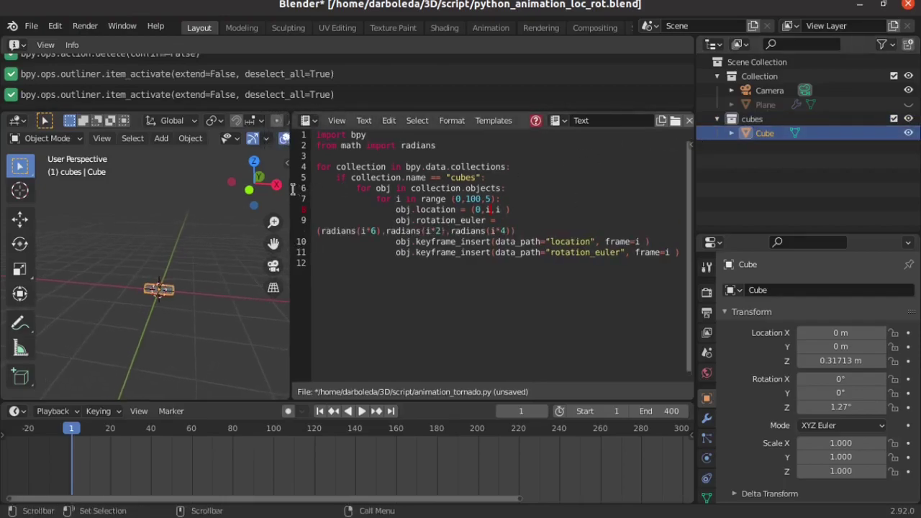
{"action": "left_click_drag", "start_coordinate": [288, 186], "coordinate": [236, 186]}
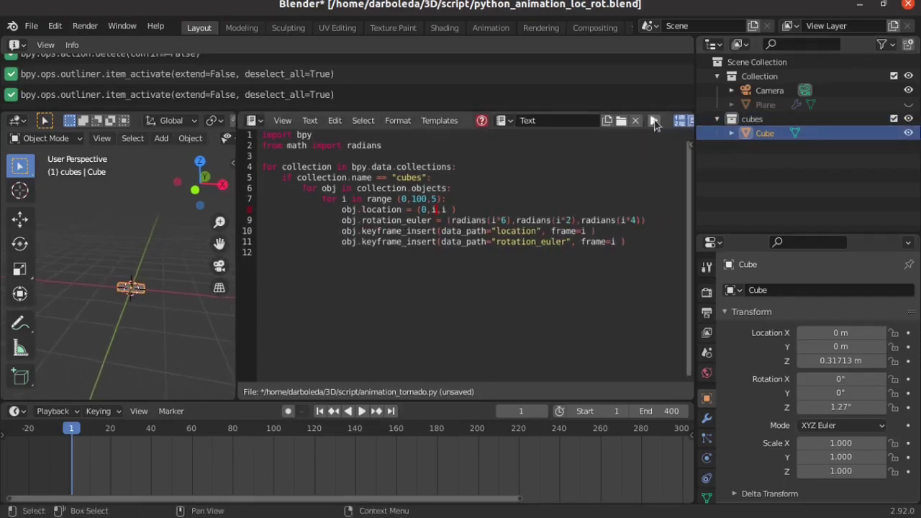
Run the script and select the Cube to show its new keyframes up to frame 100.
{"action": "left_click", "coordinate": [654, 120]}
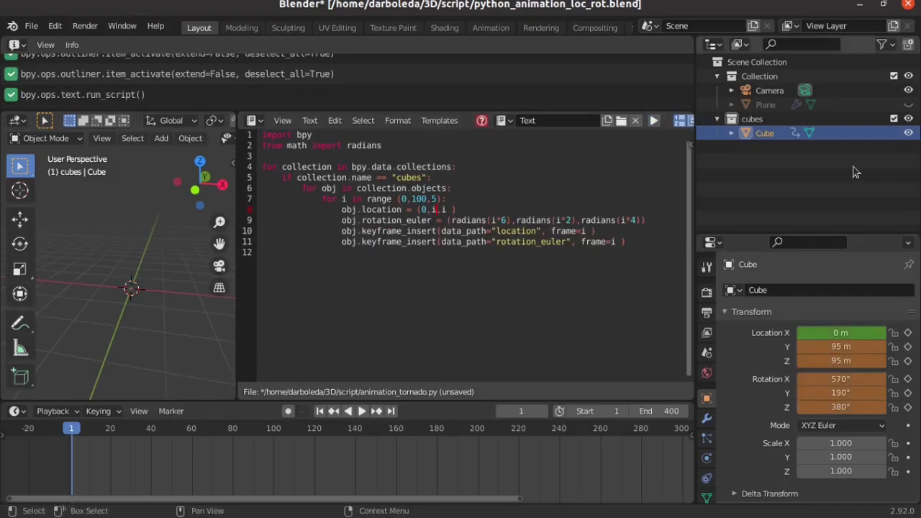
{"action": "left_click", "coordinate": [754, 124]}
{"action": "left_click", "coordinate": [761, 134]}
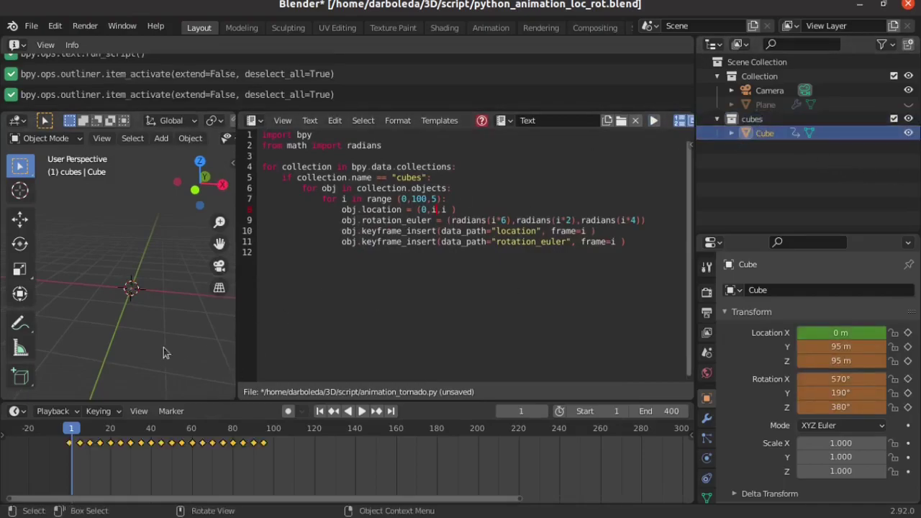
{"action": "left_click_drag", "start_coordinate": [238, 229], "coordinate": [369, 247]}
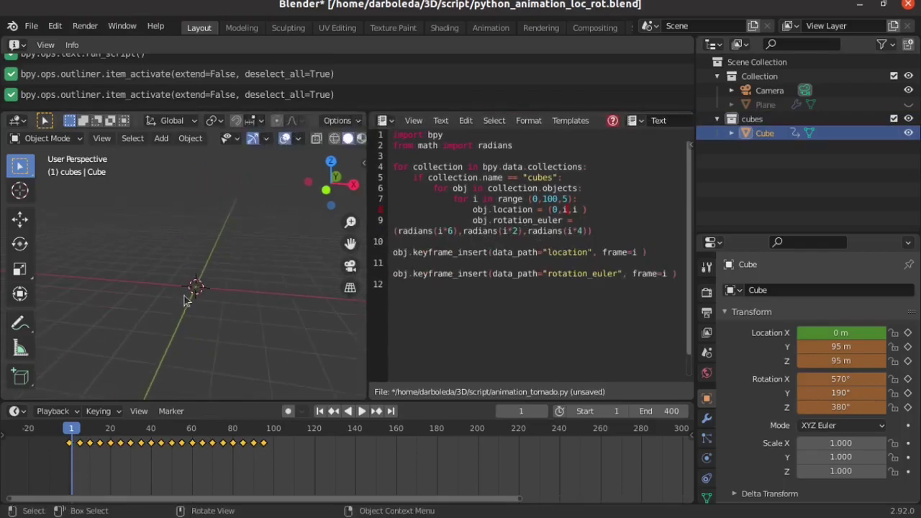
Play the cube's diagonal climbing spin several times, orbiting and panning to follow it.
{"action": "key", "text": "space"}
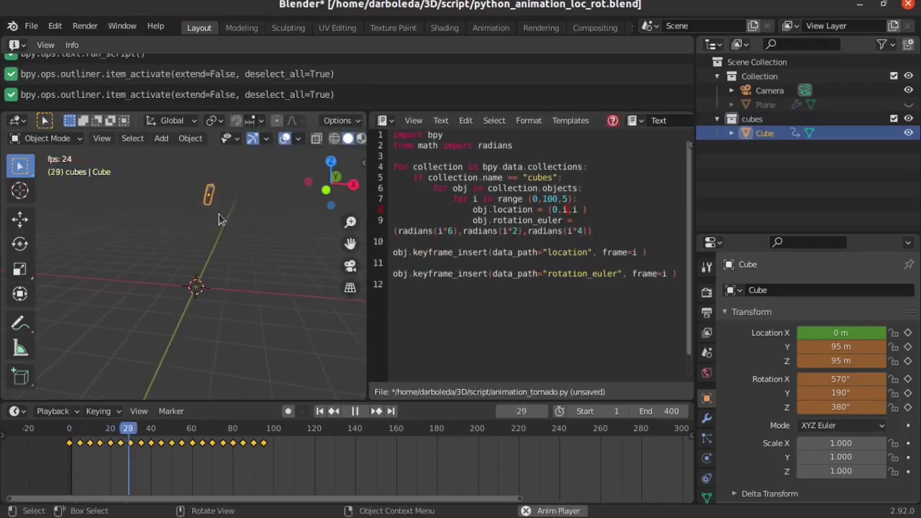
{"action": "key", "text": "space"}
{"action": "middle_click_drag", "start_coordinate": [240, 216], "coordinate": [252, 246]}
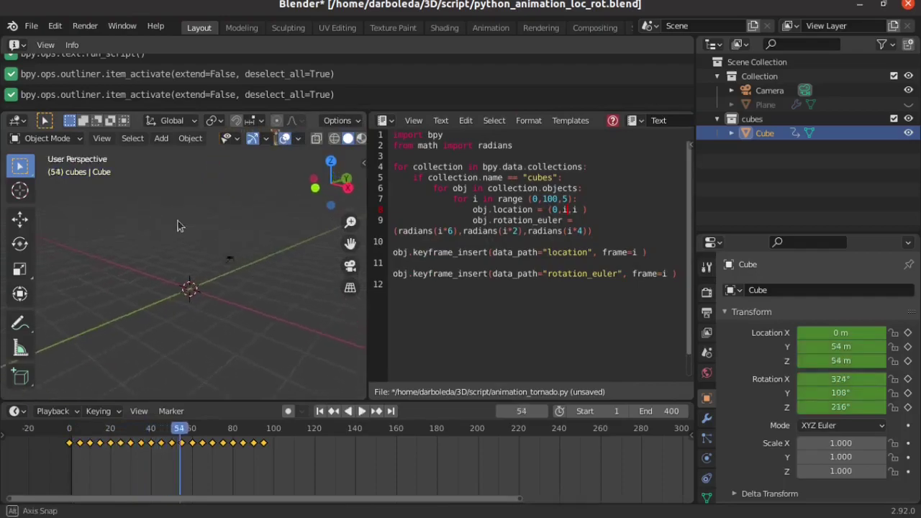
{"action": "left_click", "coordinate": [73, 437]}
{"action": "mouse_move", "coordinate": [249, 313]}
{"action": "middle_mouse_down"}
{"action": "mouse_move", "coordinate": [211, 295]}
{"action": "mouse_move", "coordinate": [232, 293]}
{"action": "middle_mouse_up"}
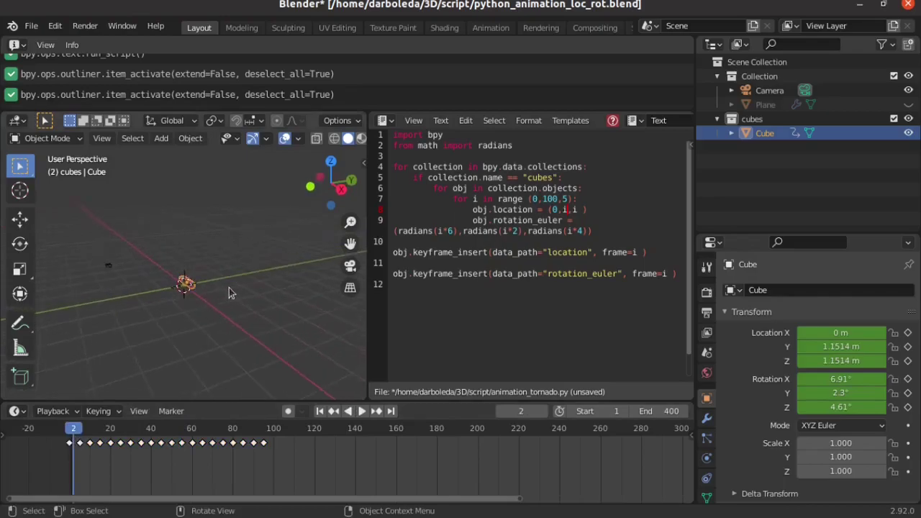
{"action": "key", "text": "space"}
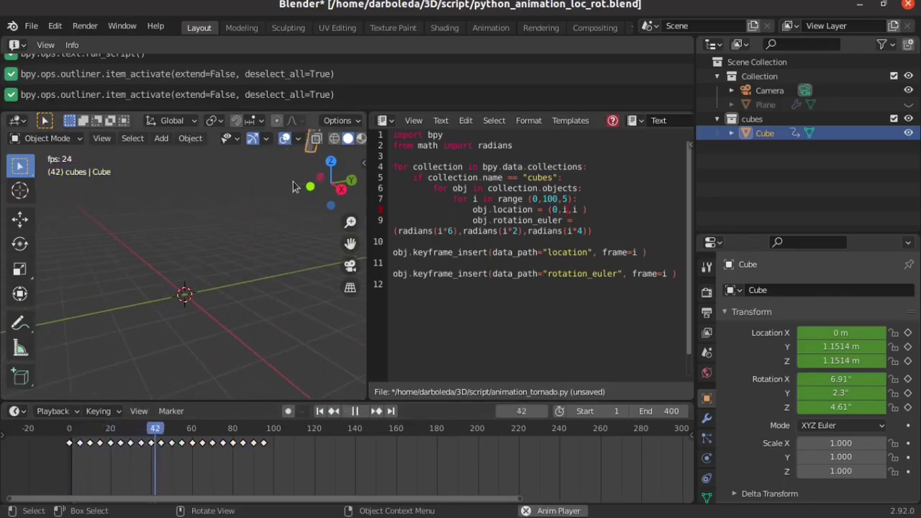
{"action": "middle_click_drag", "start_coordinate": [284, 211], "coordinate": [213, 328], "text": "shift"}
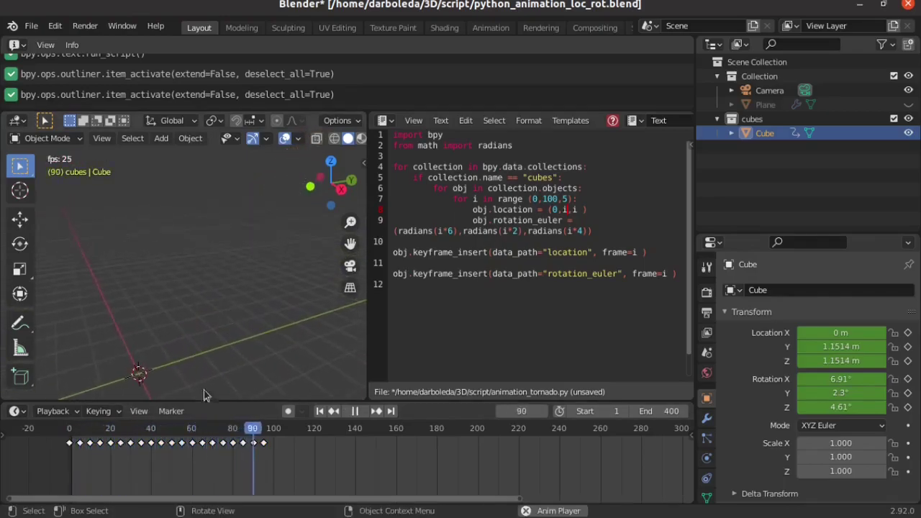
{"action": "left_click", "coordinate": [71, 442]}
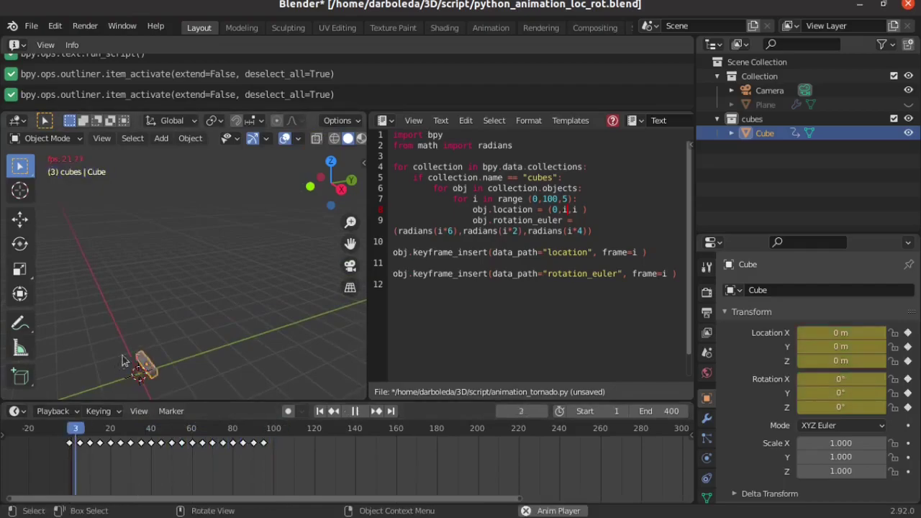
{"action": "key", "text": "space"}
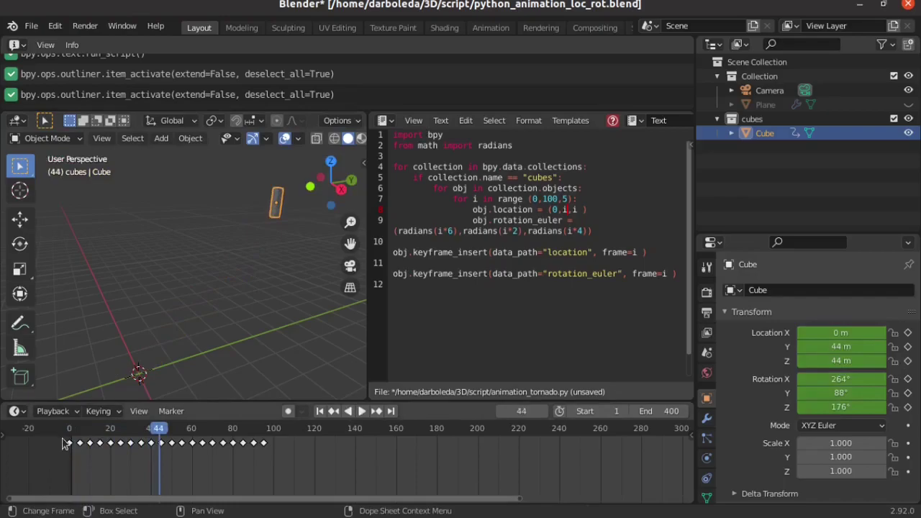
{"action": "left_click", "coordinate": [70, 442]}
{"action": "key", "text": "space"}
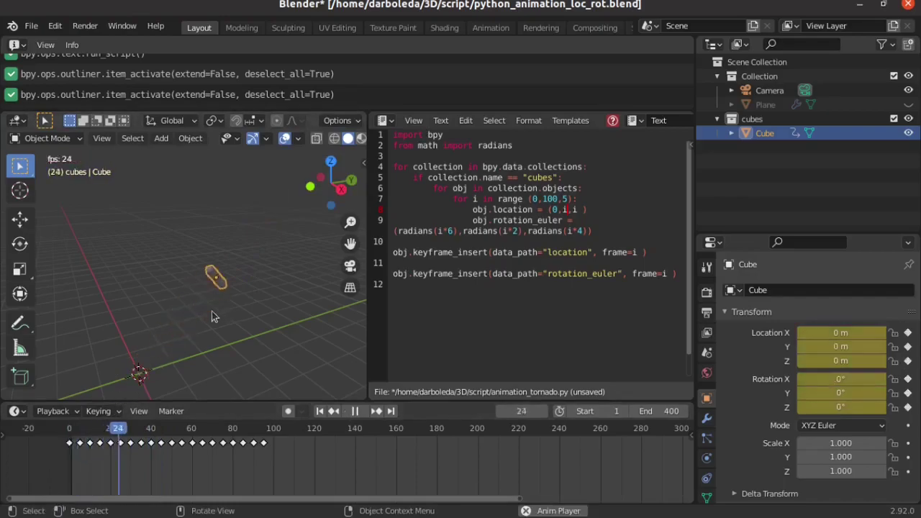
{"action": "key", "text": "space"}
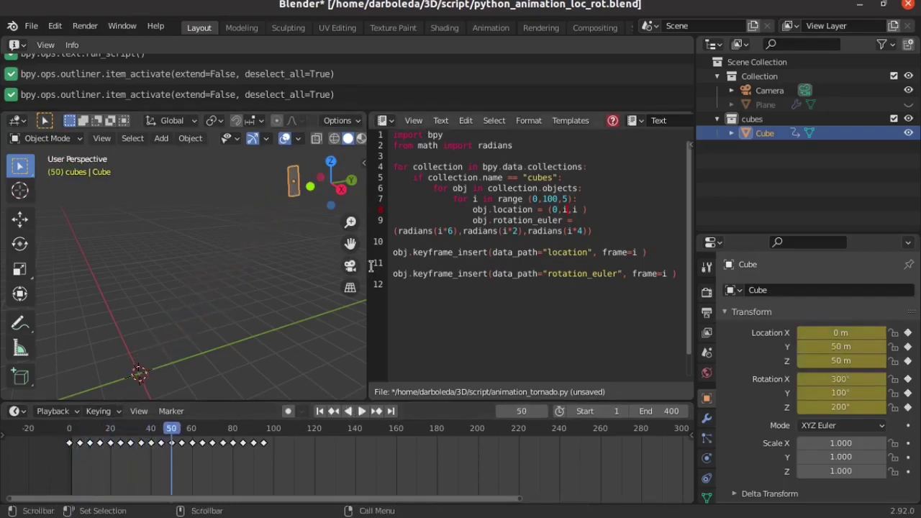
Widen the script editor so each line fits on one row, then select and deselect the script.
{"action": "left_click_drag", "start_coordinate": [370, 266], "coordinate": [240, 248]}
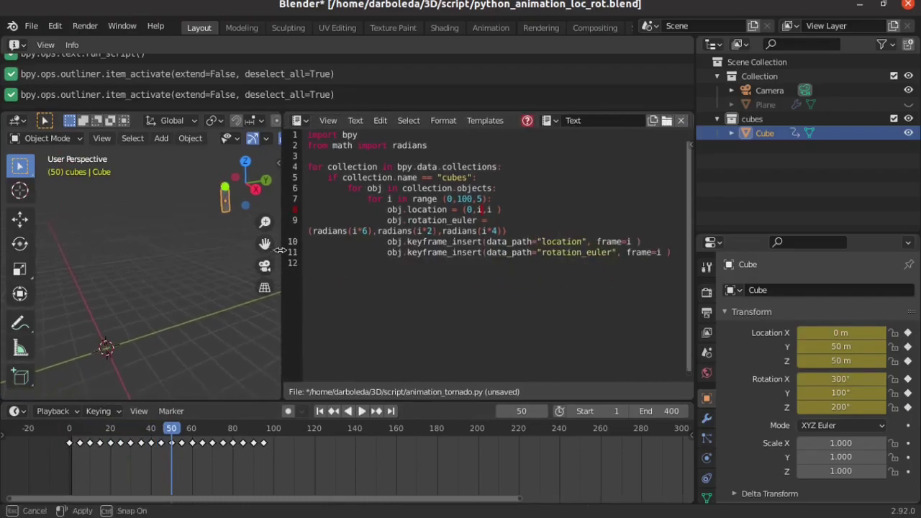
{"action": "left_click_drag", "start_coordinate": [240, 249], "coordinate": [237, 261]}
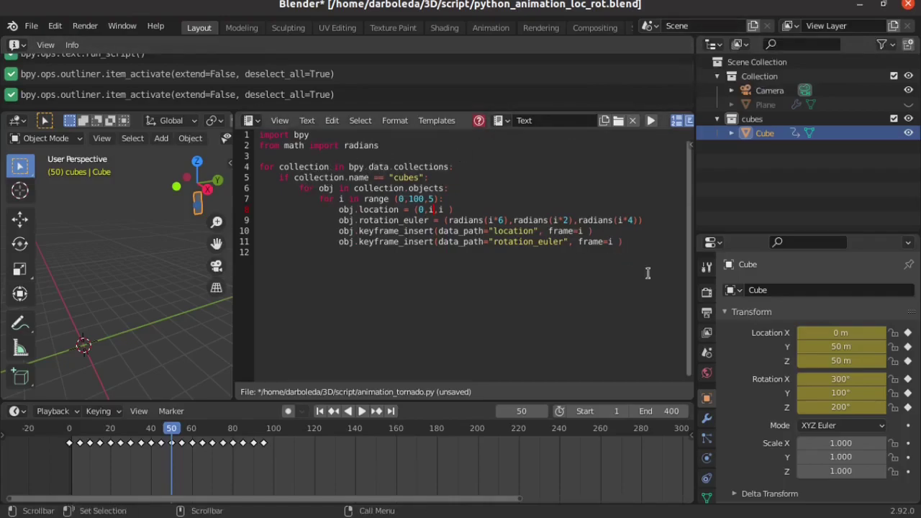
{"action": "key", "text": "ctrl+a"}
{"action": "left_click", "coordinate": [477, 147]}
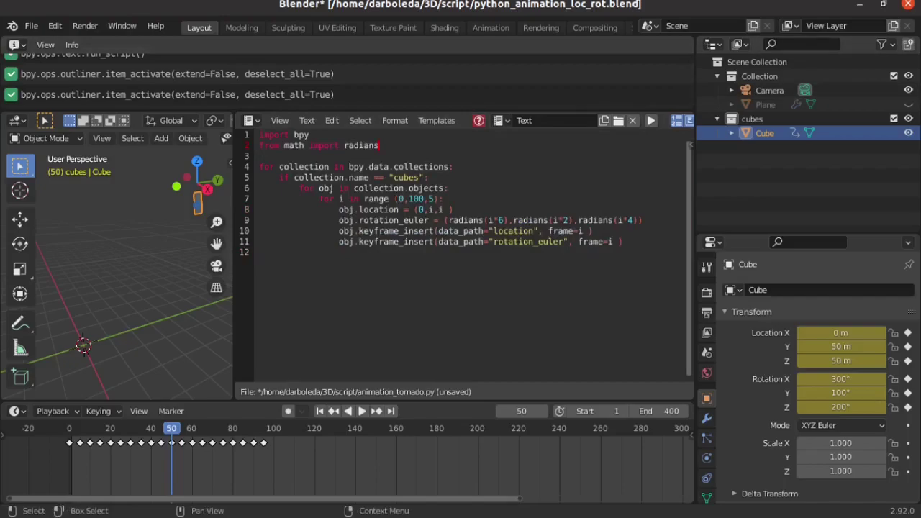
Review the Explotion class and its __init__ values initFrame, animDuration and speedRot.
{"action": "left_click", "coordinate": [711, 107]}
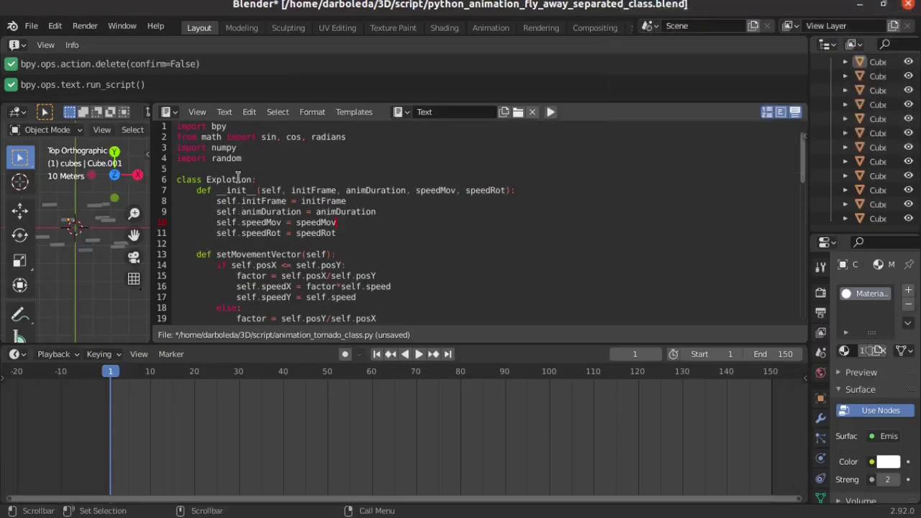
{"action": "double_click", "coordinate": [230, 179]}
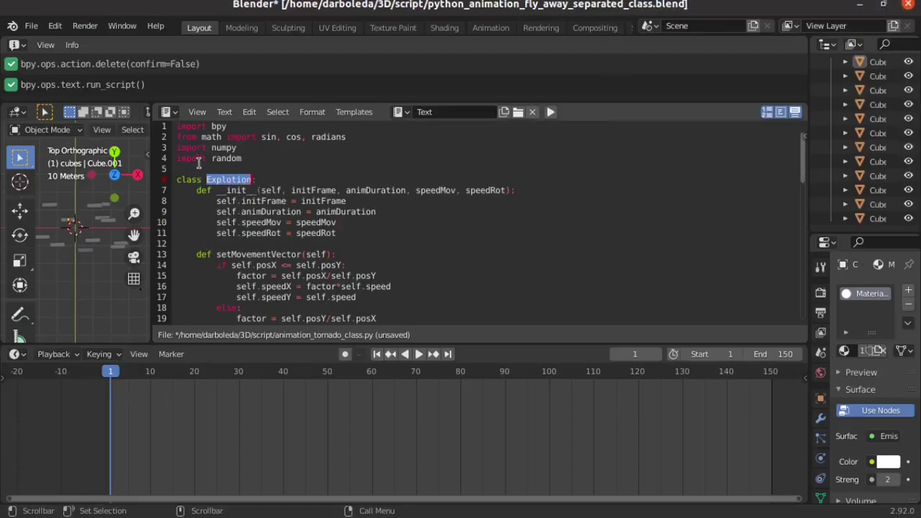
{"action": "left_click", "coordinate": [196, 215]}
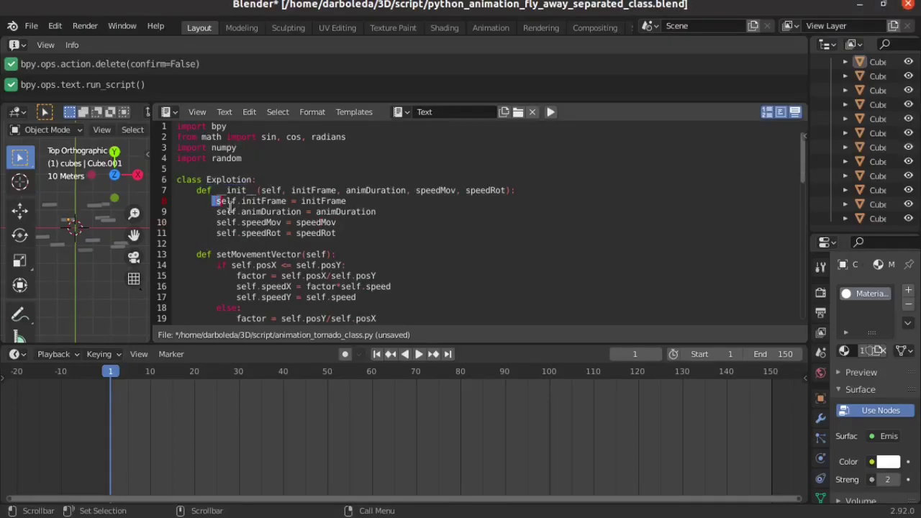
{"action": "left_click_drag", "start_coordinate": [213, 200], "coordinate": [358, 229]}
{"action": "left_click", "coordinate": [361, 234]}
{"action": "double_click", "coordinate": [338, 212]}
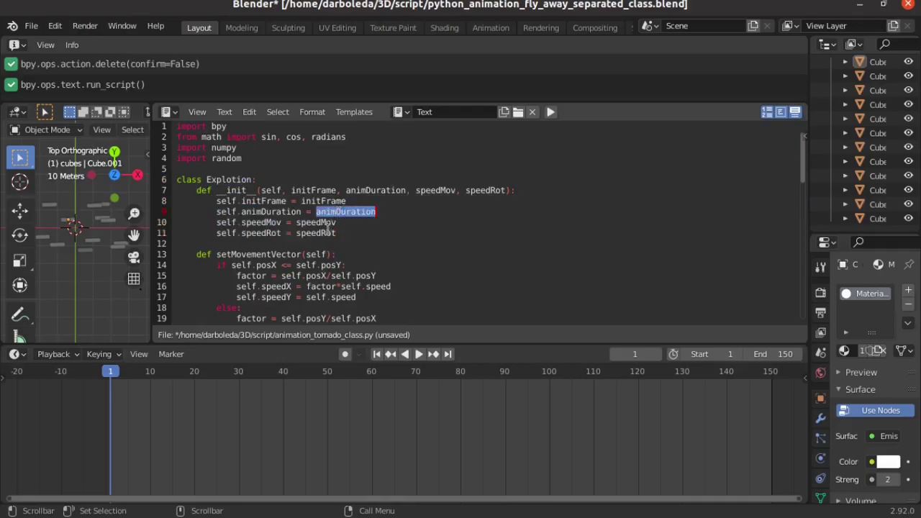
{"action": "double_click", "coordinate": [324, 232]}
{"action": "double_click", "coordinate": [334, 201]}
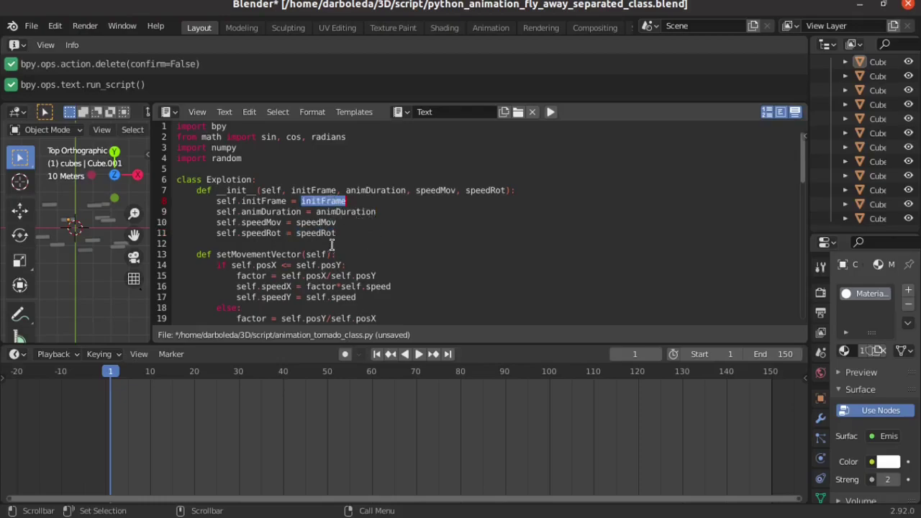
Mark the posX <= posY branch of setMovementVector and widen the 3D viewport.
{"action": "scroll", "coordinate": [332, 245], "scroll_direction": "down", "scroll_amount": 1}
{"action": "scroll", "coordinate": [264, 231], "scroll_direction": "down", "scroll_amount": 1}
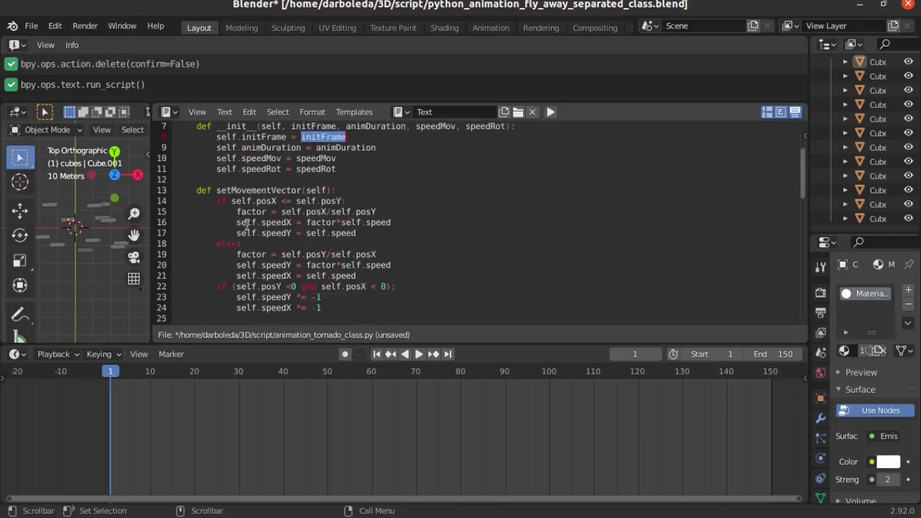
{"action": "left_click_drag", "start_coordinate": [217, 201], "coordinate": [222, 222]}
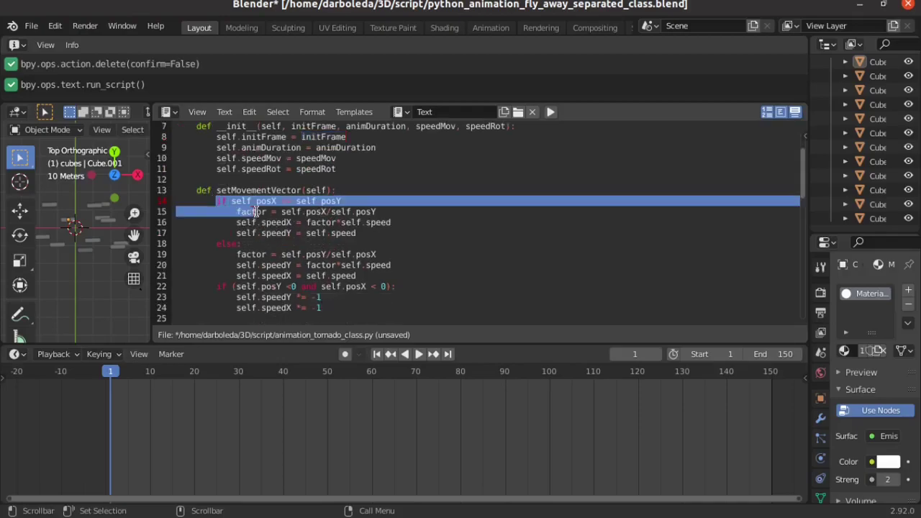
{"action": "left_click_drag", "start_coordinate": [153, 198], "coordinate": [276, 198]}
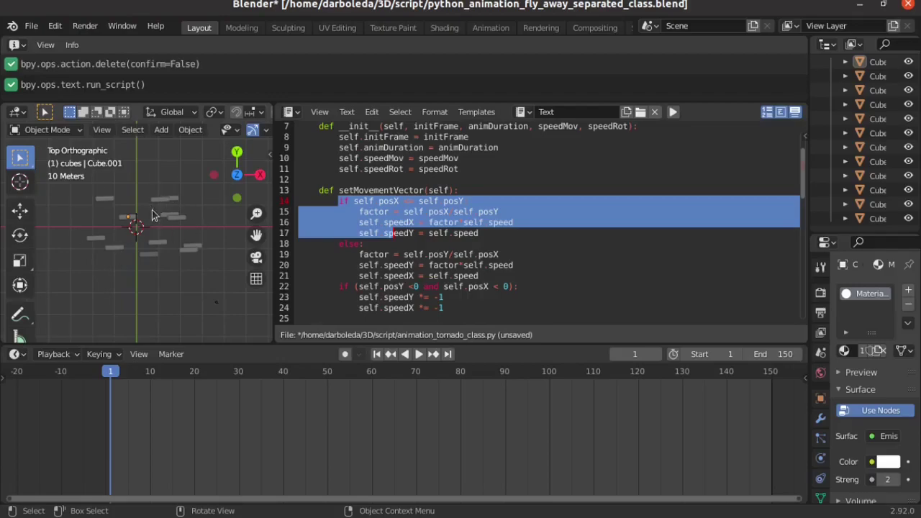
{"action": "scroll", "coordinate": [394, 205], "scroll_direction": "down", "scroll_amount": 2}
{"action": "scroll", "coordinate": [366, 210], "scroll_direction": "down", "scroll_amount": 1}
{"action": "scroll", "coordinate": [363, 208], "scroll_direction": "down", "scroll_amount": 2}
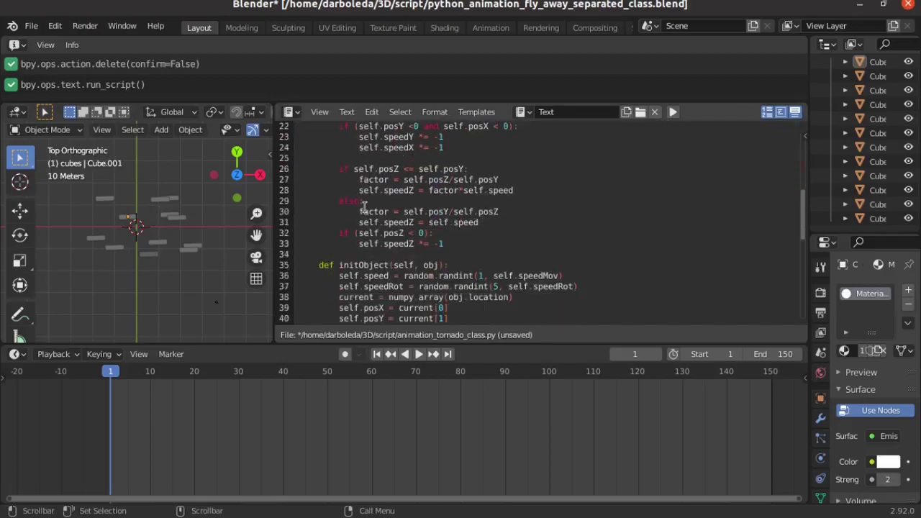
{"action": "scroll", "coordinate": [364, 207], "scroll_direction": "down", "scroll_amount": 1}
{"action": "scroll", "coordinate": [364, 208], "scroll_direction": "down", "scroll_amount": 2}
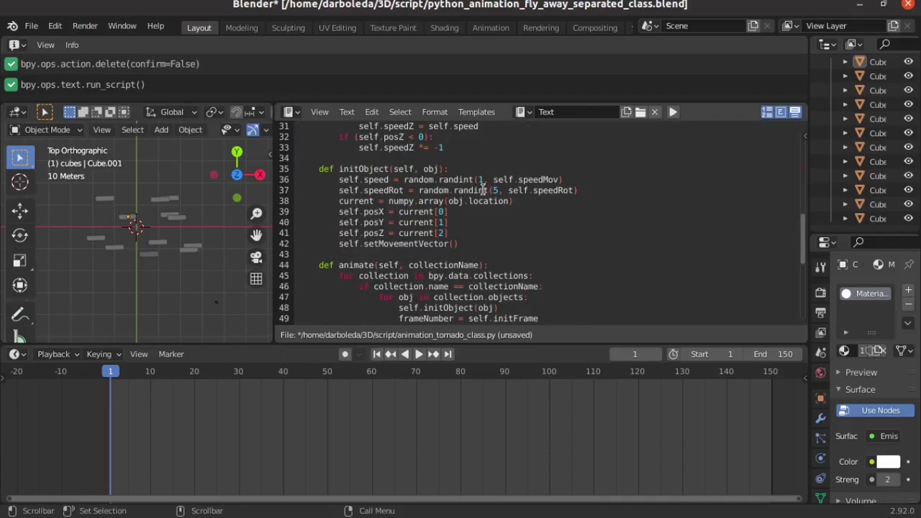
{"action": "double_click", "coordinate": [415, 181]}
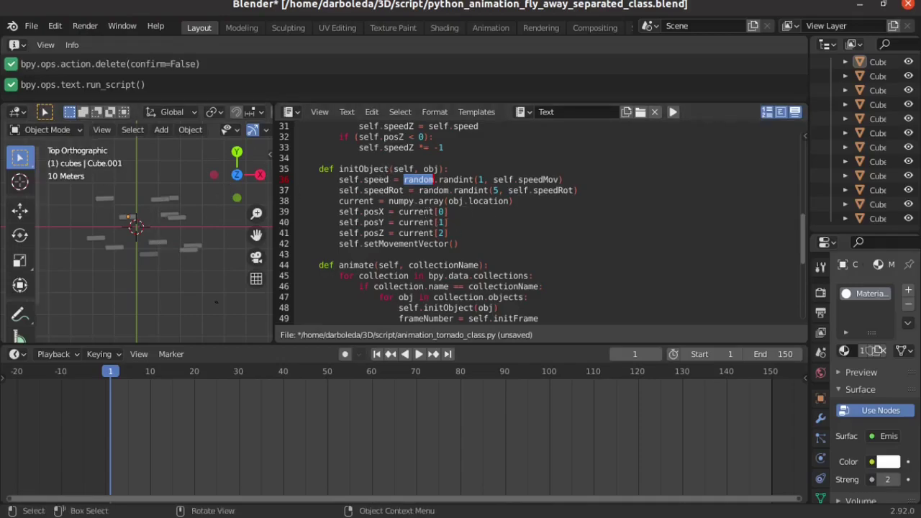
{"action": "scroll", "coordinate": [506, 208], "scroll_direction": "down", "scroll_amount": 2}
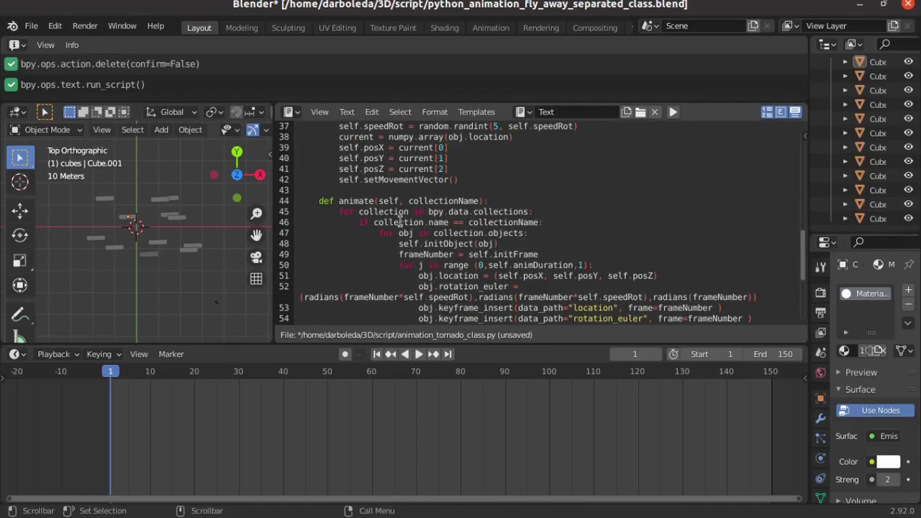
{"action": "scroll", "coordinate": [399, 223], "scroll_direction": "down", "scroll_amount": 2}
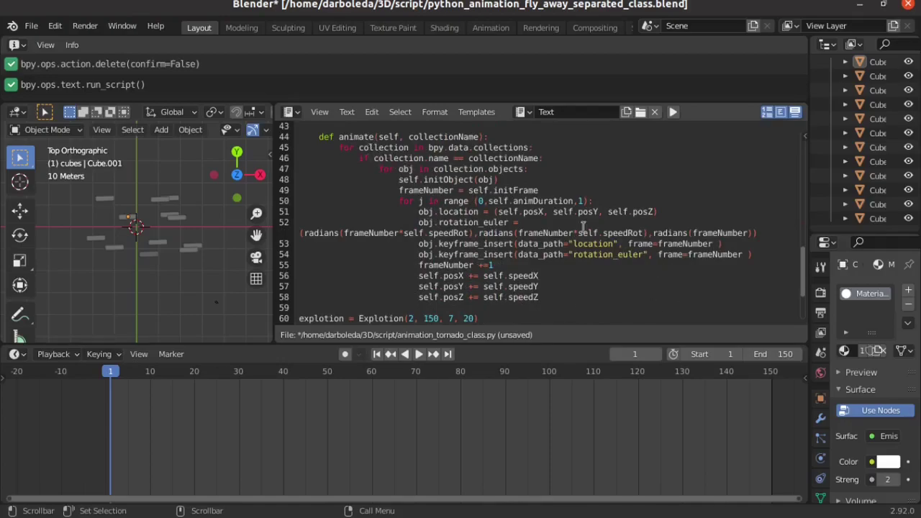
{"action": "scroll", "coordinate": [448, 213], "scroll_direction": "down", "scroll_amount": 3}
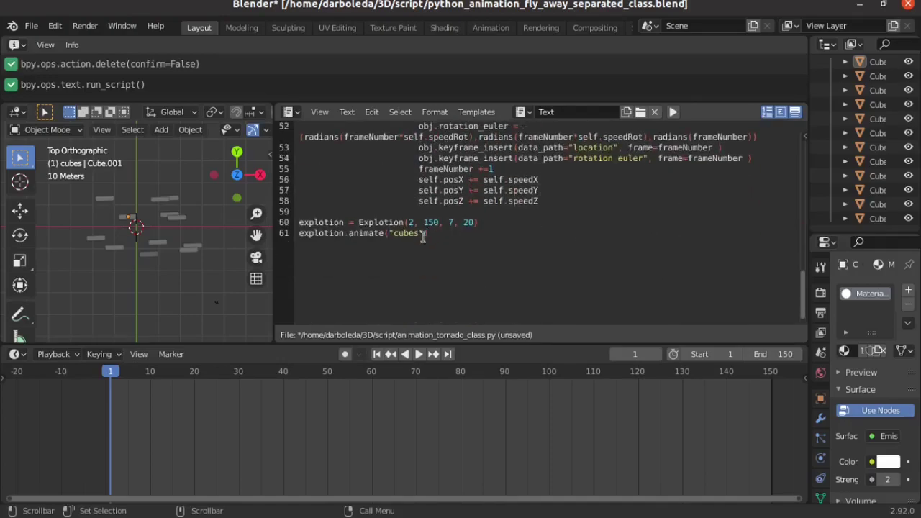
{"action": "double_click", "coordinate": [367, 222]}
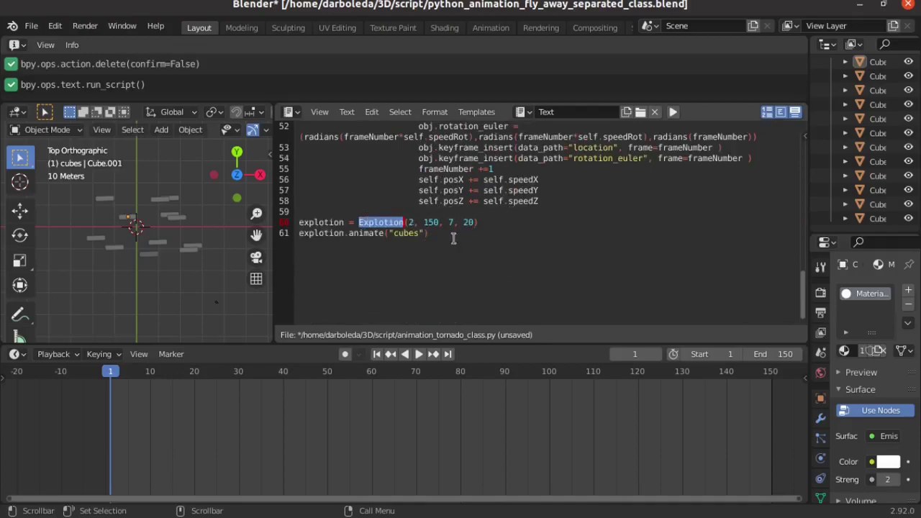
{"action": "left_click_drag", "start_coordinate": [346, 232], "coordinate": [432, 234]}
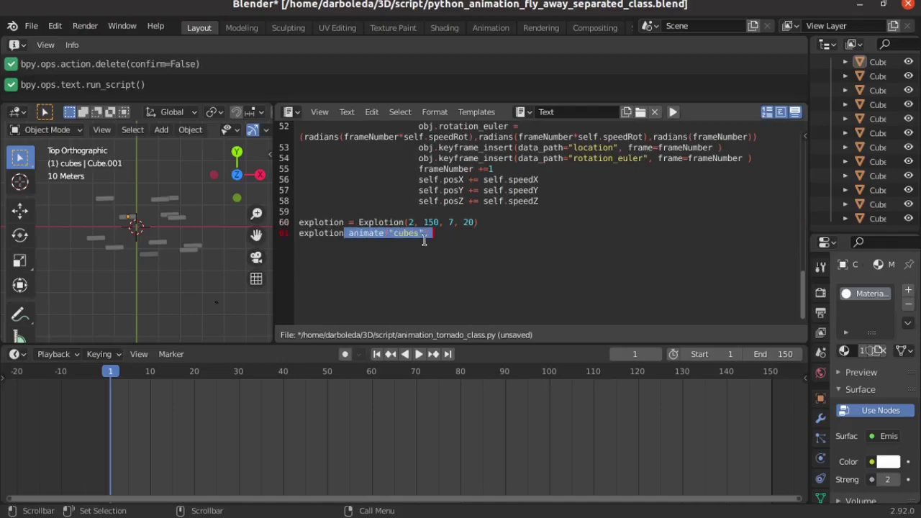
{"action": "scroll", "coordinate": [884, 106], "scroll_direction": "up", "scroll_amount": 3}
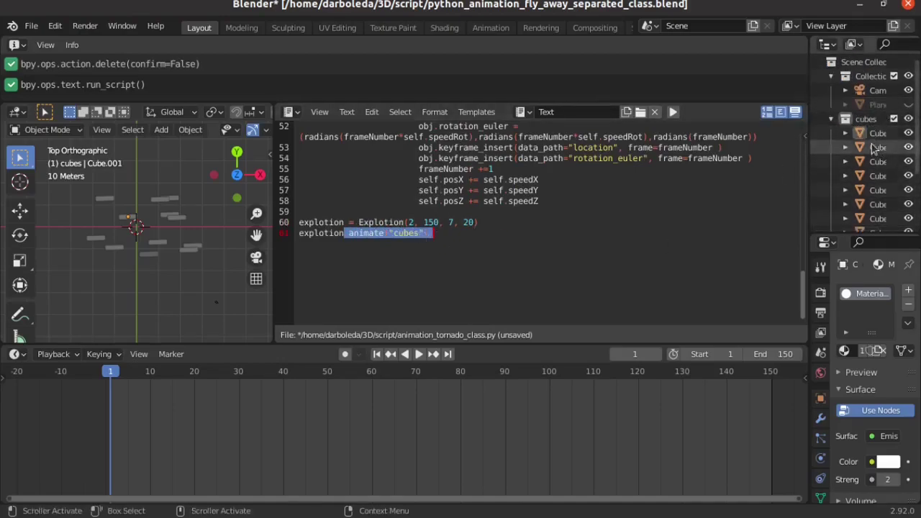
Run the Explotion script, then select the first cube and Cube.004 to inspect their keyframes.
{"action": "scroll", "coordinate": [874, 182], "scroll_direction": "down", "scroll_amount": 3}
{"action": "scroll", "coordinate": [856, 166], "scroll_direction": "down", "scroll_amount": 1}
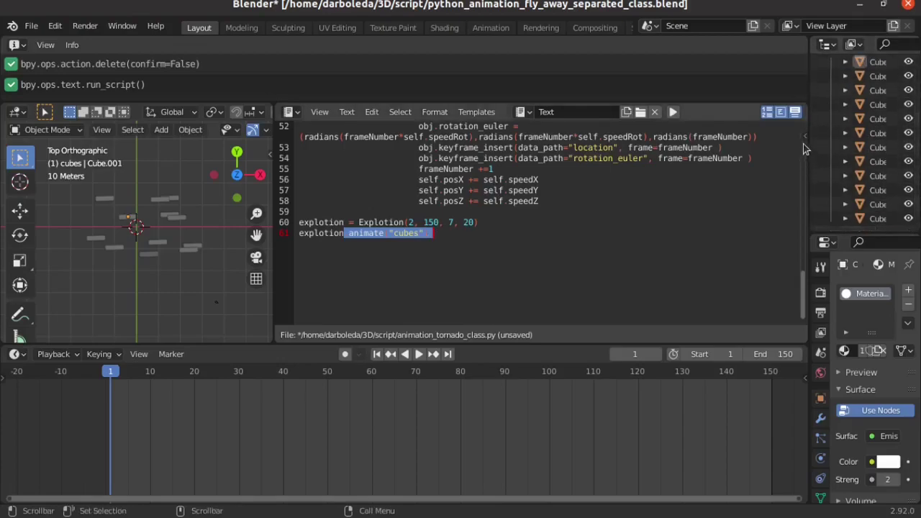
{"action": "left_click", "coordinate": [673, 113]}
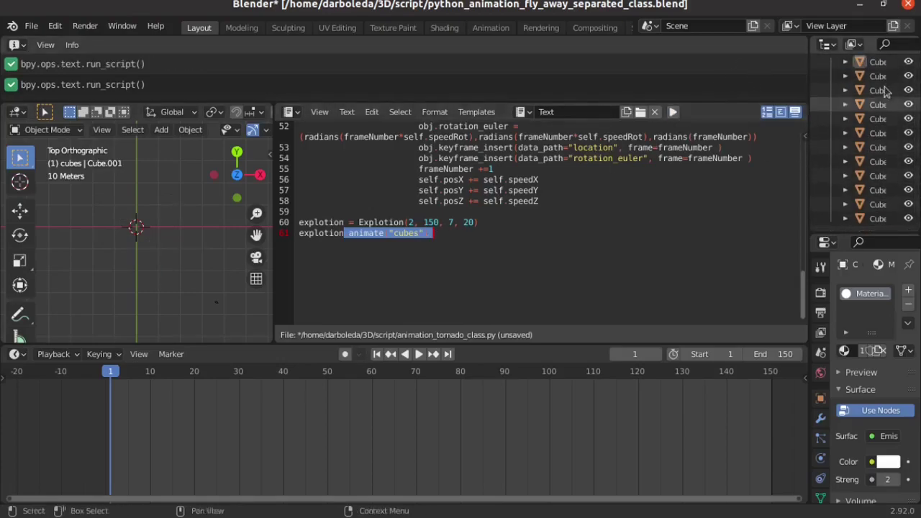
{"action": "left_click", "coordinate": [872, 62]}
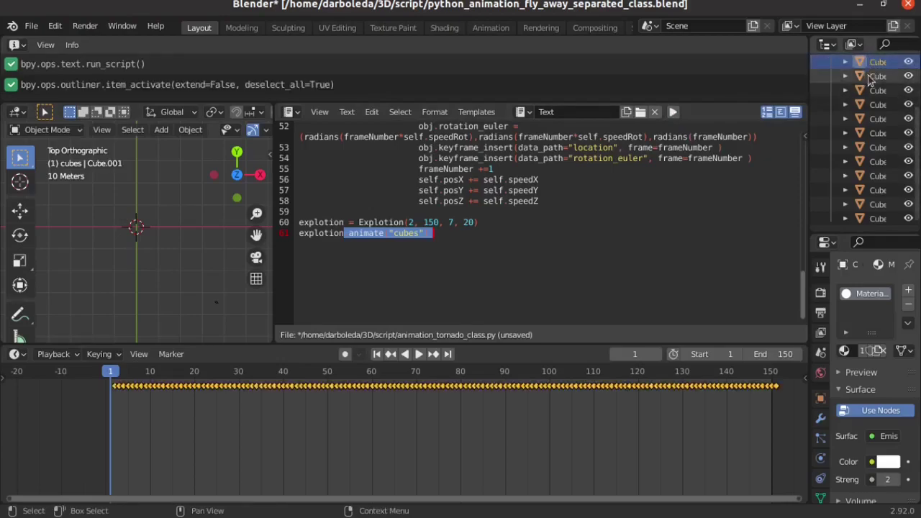
{"action": "left_click", "coordinate": [871, 104]}
{"action": "scroll", "coordinate": [871, 108], "scroll_direction": "up", "scroll_amount": 5}
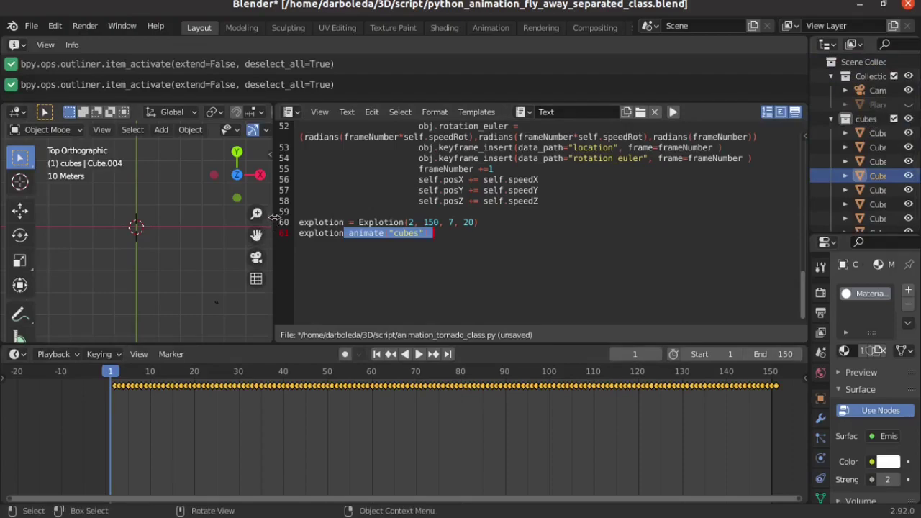
Widen the 3D viewport and replay the explosion from frame 1 several times.
{"action": "left_click_drag", "start_coordinate": [275, 217], "coordinate": [488, 218]}
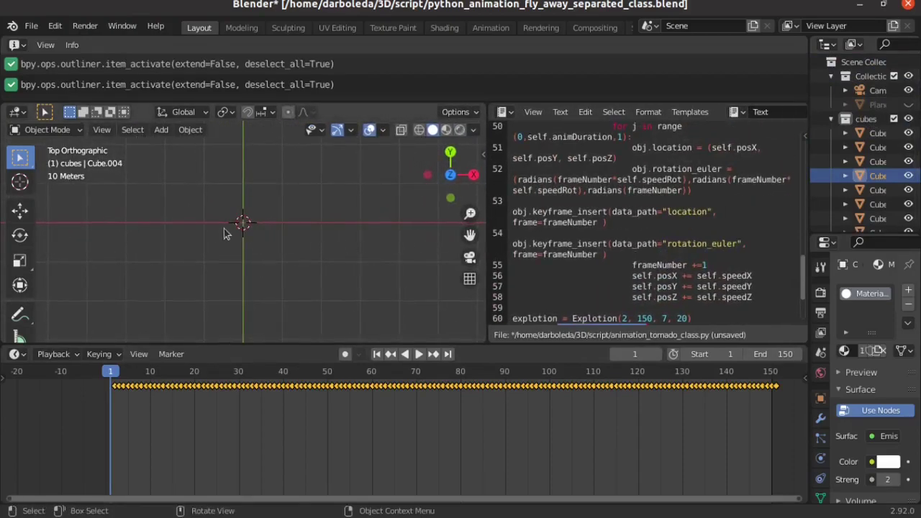
{"action": "key", "text": "space"}
{"action": "key", "text": "space"}
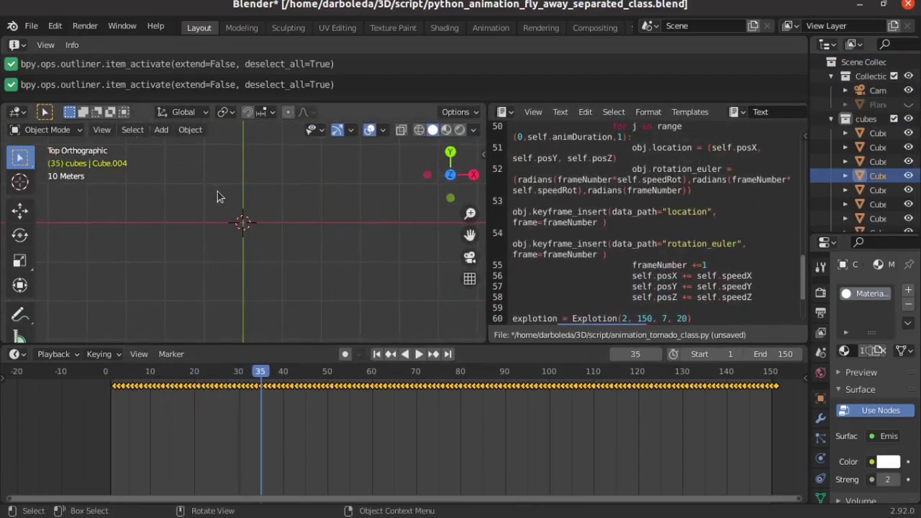
{"action": "left_click", "coordinate": [113, 374]}
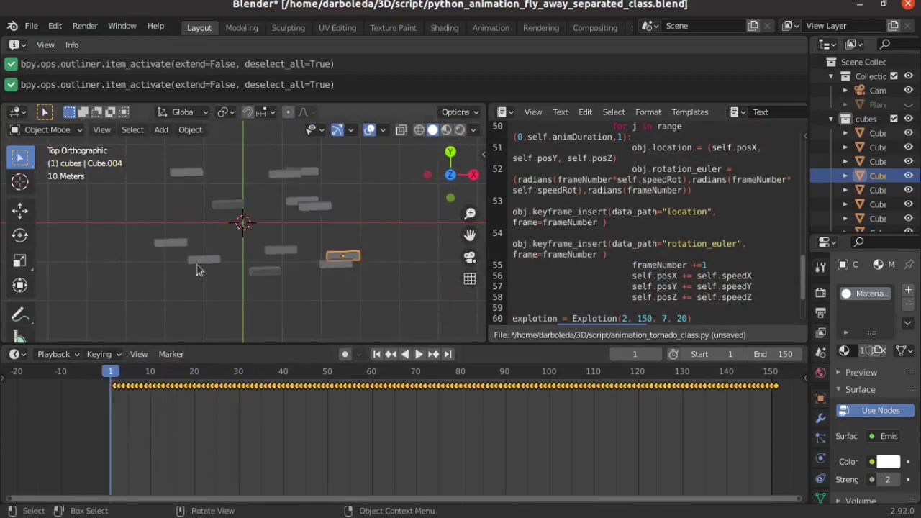
{"action": "key", "text": "space"}
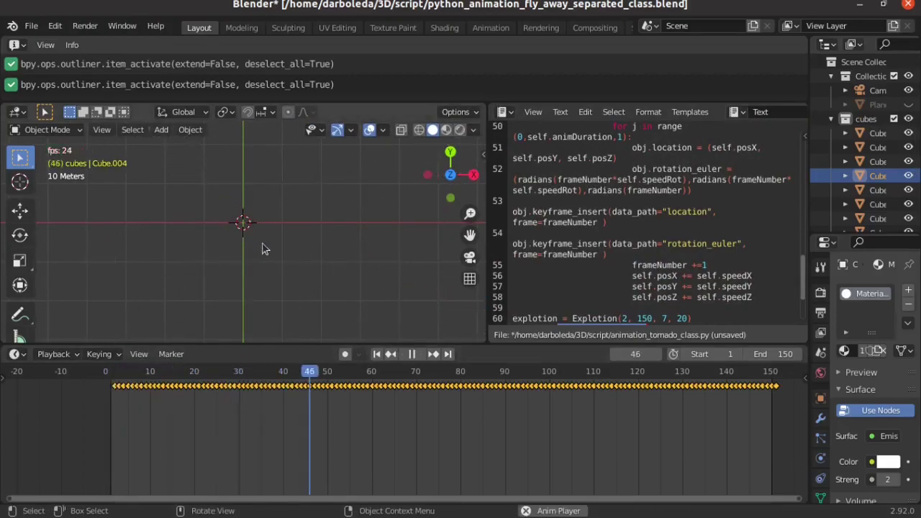
{"action": "key", "text": "space"}
{"action": "left_click", "coordinate": [112, 386]}
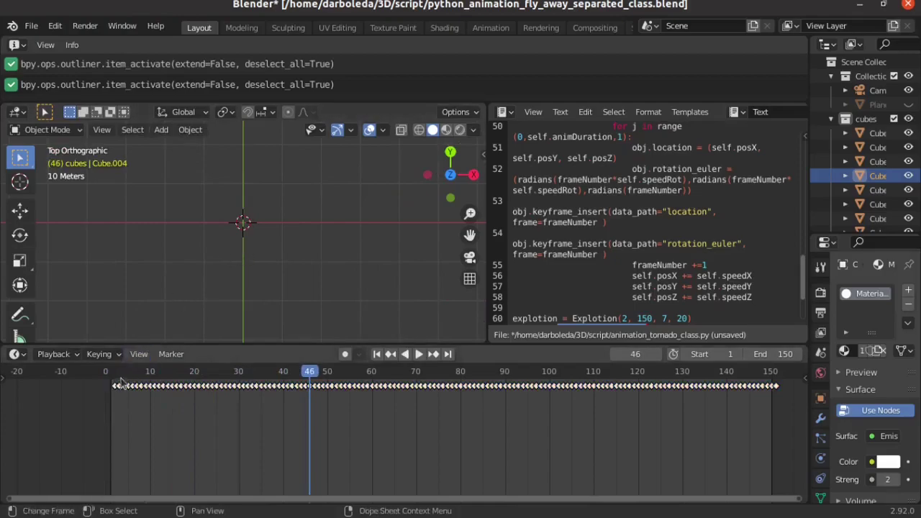
{"action": "key", "text": "shift+Left"}
{"action": "key", "text": "space"}
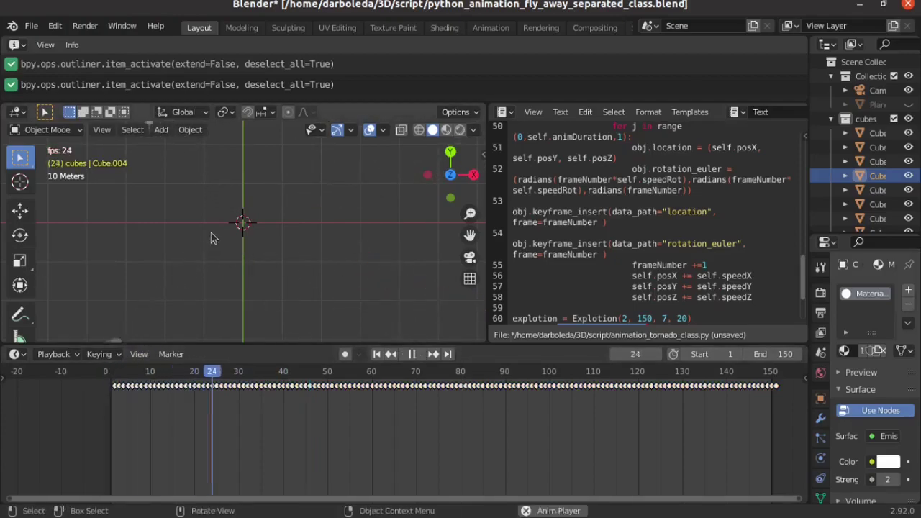
{"action": "key", "text": "space"}
{"action": "scroll", "coordinate": [199, 245], "scroll_direction": "down", "scroll_amount": 2}
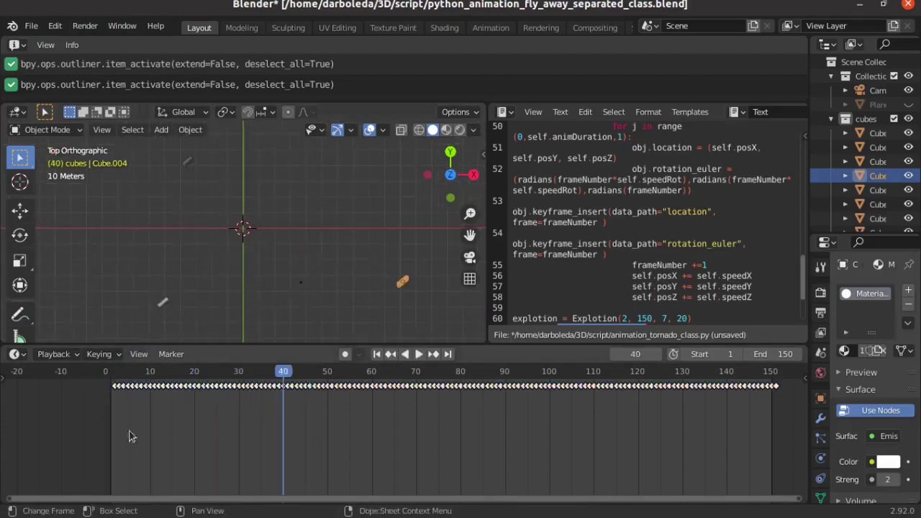
{"action": "left_click", "coordinate": [109, 381]}
{"action": "key", "text": "space"}
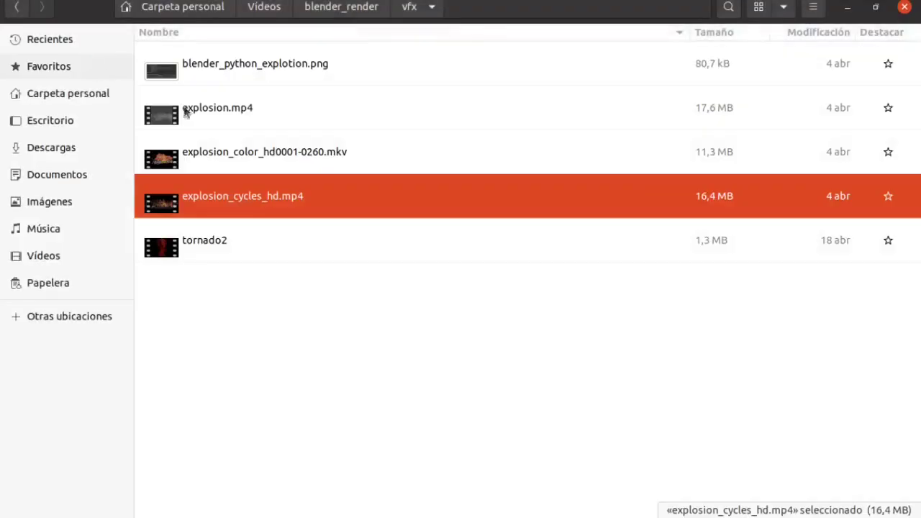
Play explosion_cycles_hd.mp4 from the vfx folder to watch the house burst apart.
{"action": "double_click", "coordinate": [269, 193]}
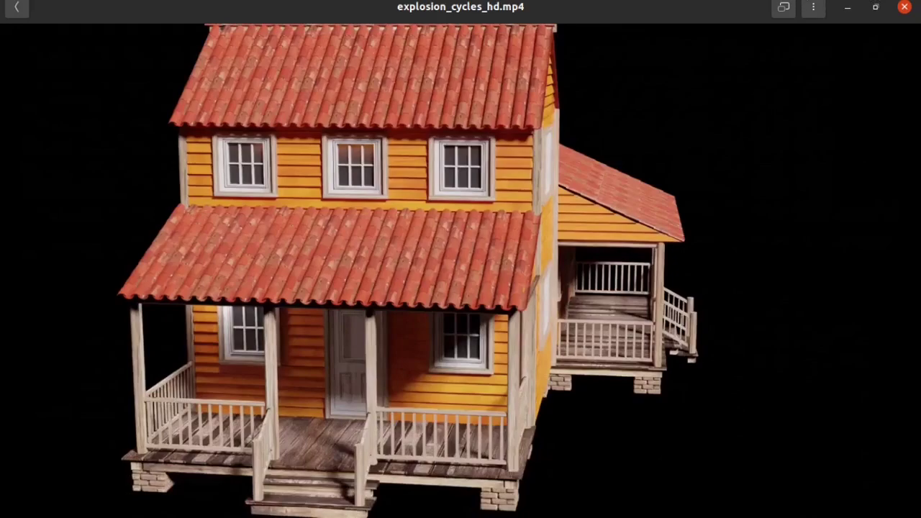
{"action": "left_click", "coordinate": [799, 0]}
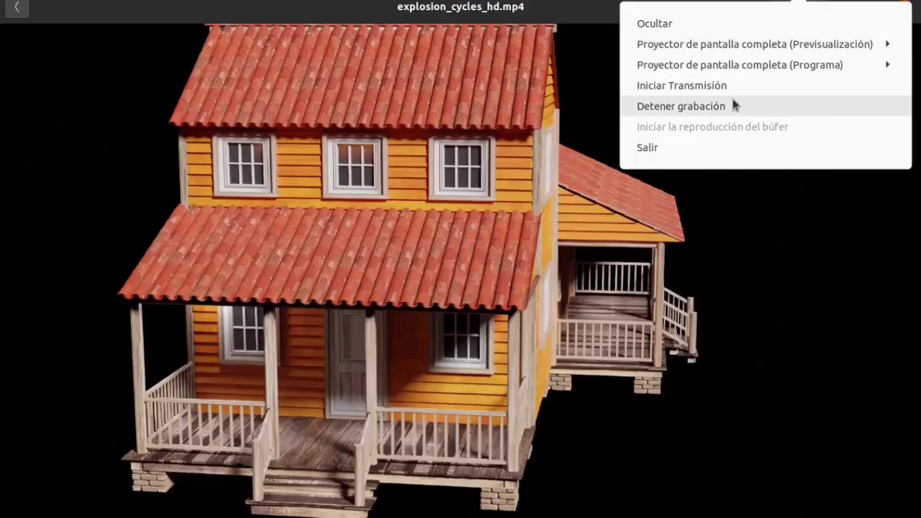